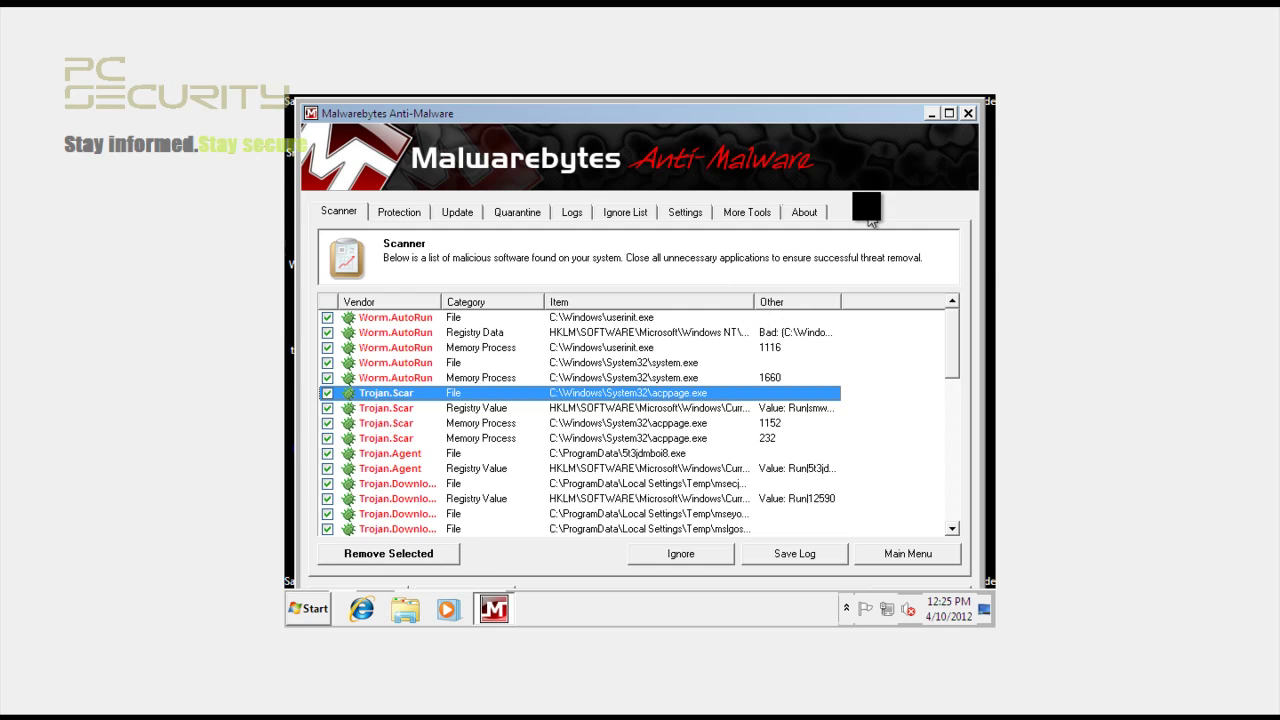
Step: Minimize and restore Malwarebytes, scroll its threat list, then close it mid-scan
{"action": "left_click", "coordinate": [935, 113]}
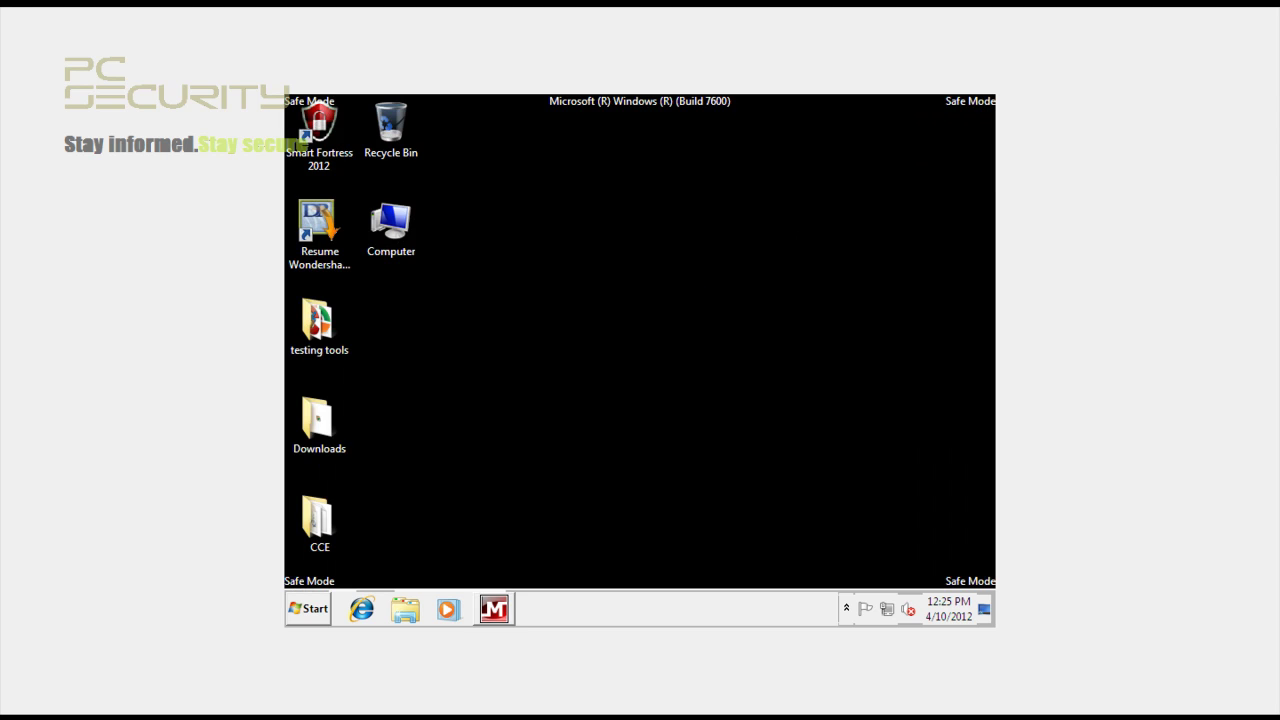
{"action": "left_click", "coordinate": [494, 610]}
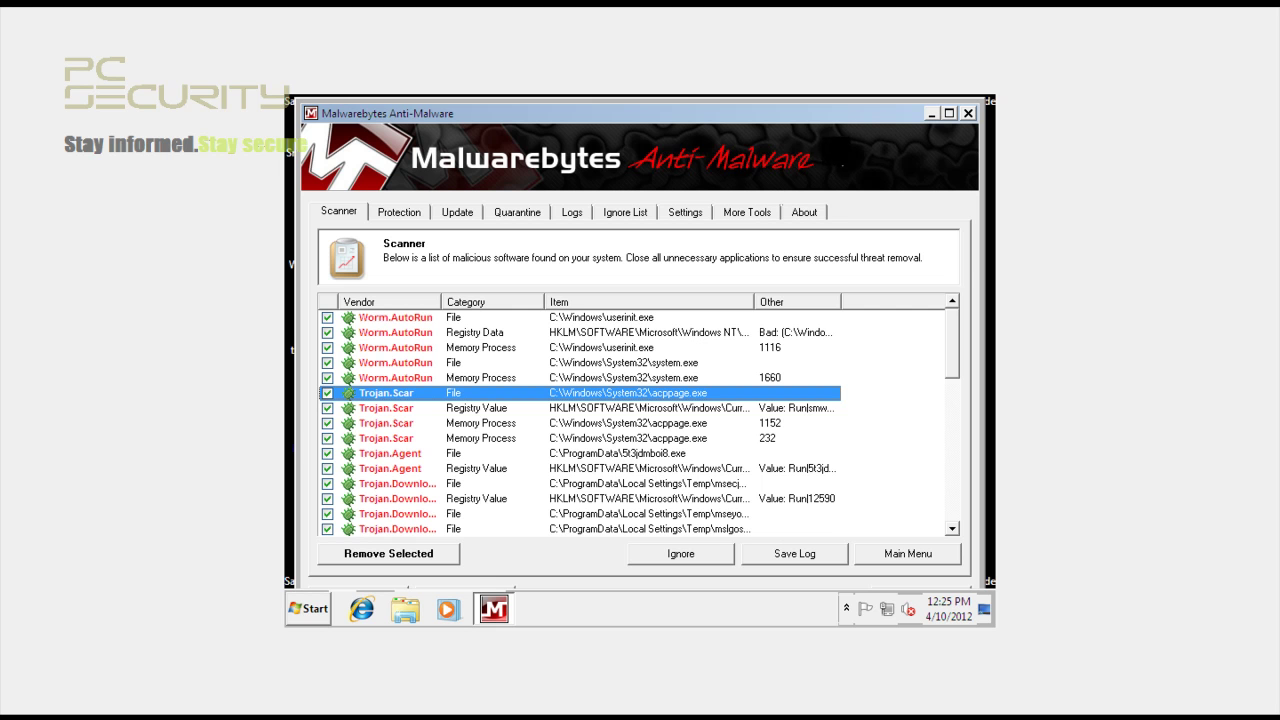
{"action": "left_click_drag", "start_coordinate": [953, 352], "coordinate": [927, 161]}
{"action": "left_click", "coordinate": [968, 113]}
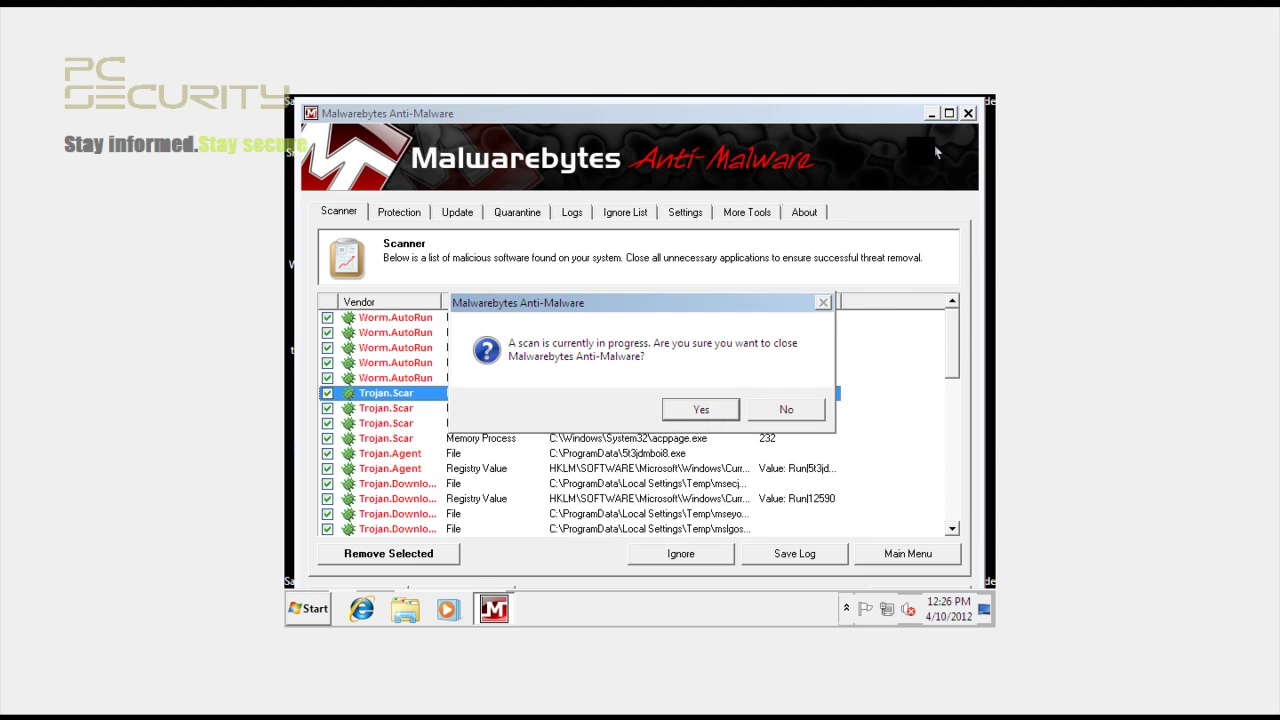
Step: Confirm quitting Malwarebytes during the scan and check the taskbar's shortcut options
{"action": "left_click", "coordinate": [705, 409]}
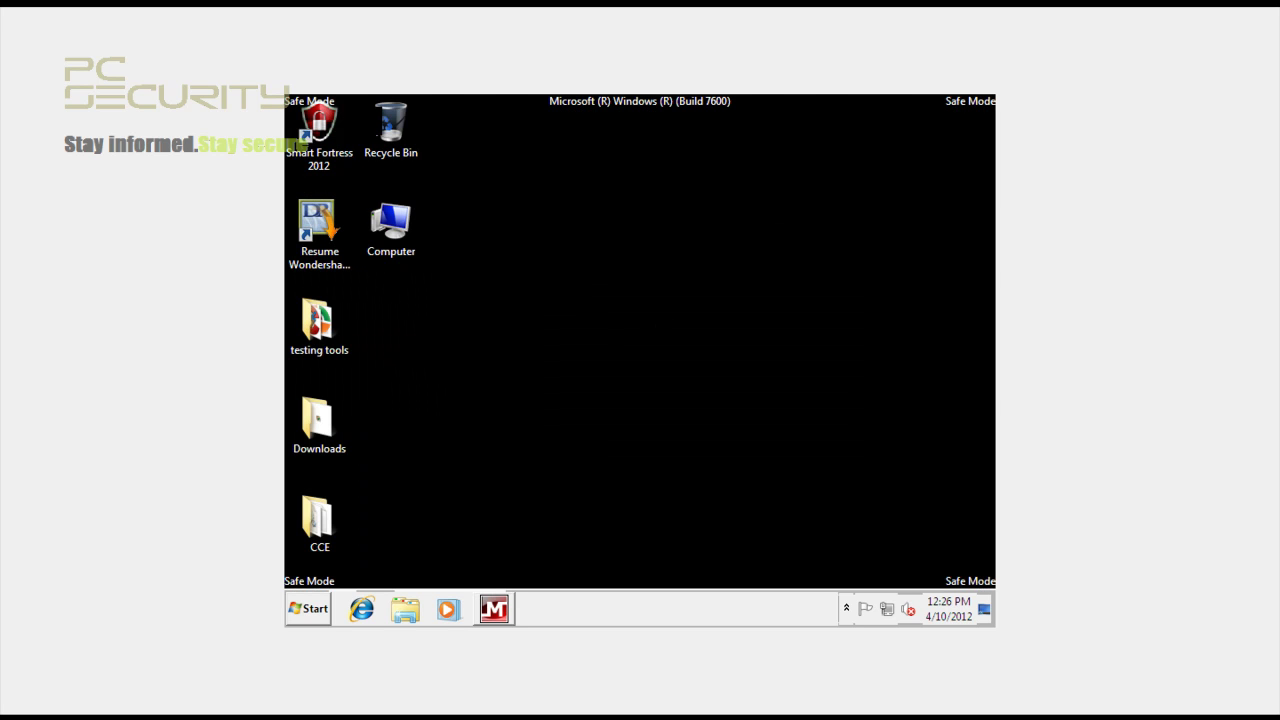
{"action": "right_click", "coordinate": [612, 598]}
{"action": "left_click", "coordinate": [494, 606]}
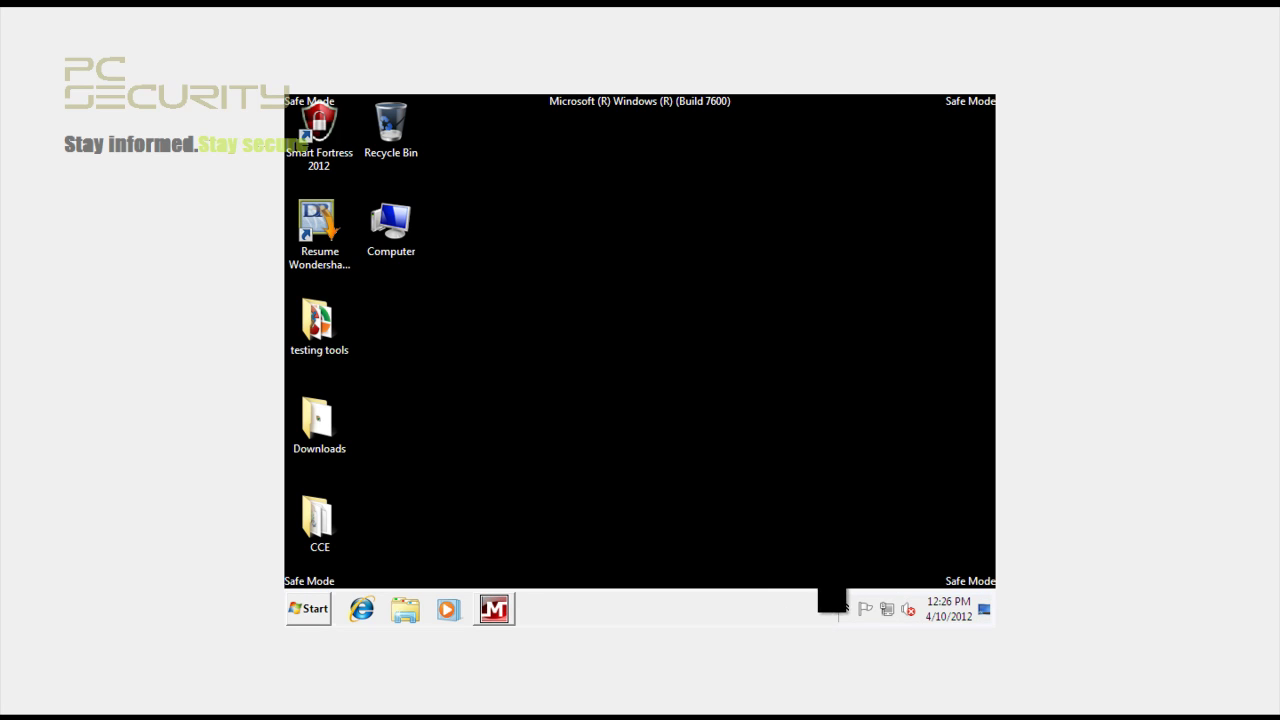
Step: Check the hidden notification-area icons, then select the CCE folder on the desktop
{"action": "left_click", "coordinate": [846, 608]}
{"action": "left_click", "coordinate": [693, 506]}
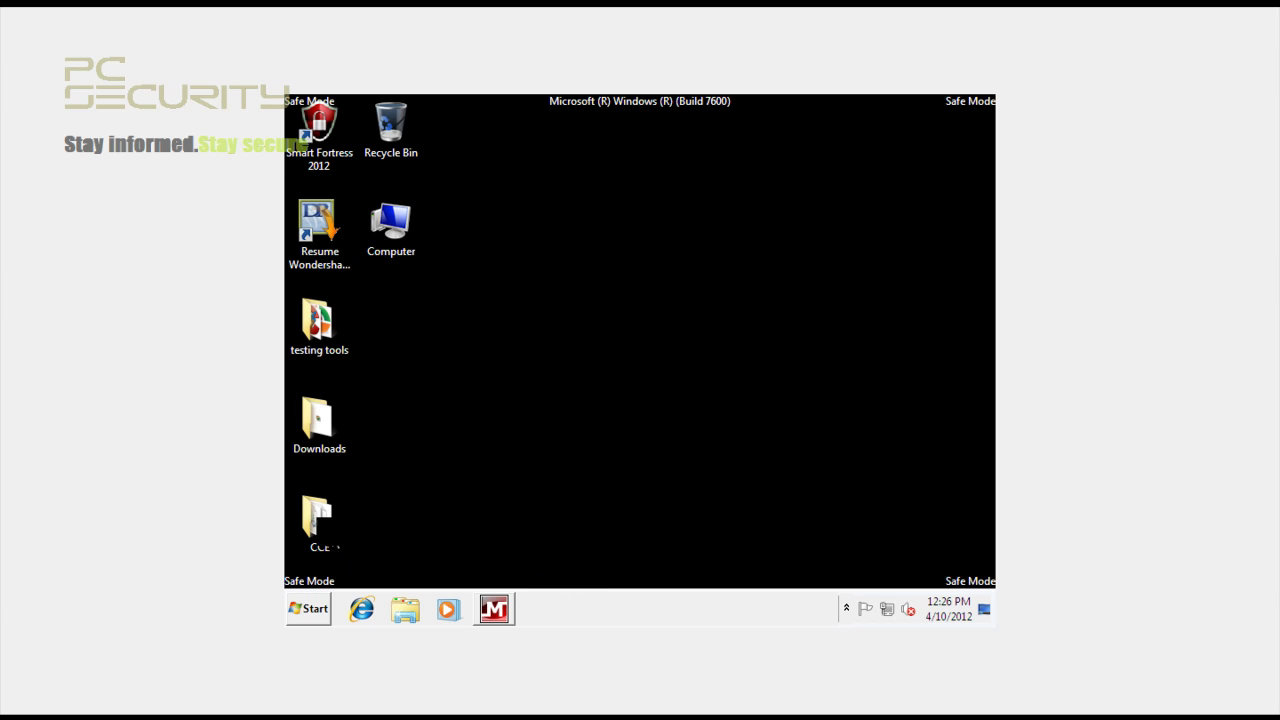
{"action": "left_click", "coordinate": [325, 543]}
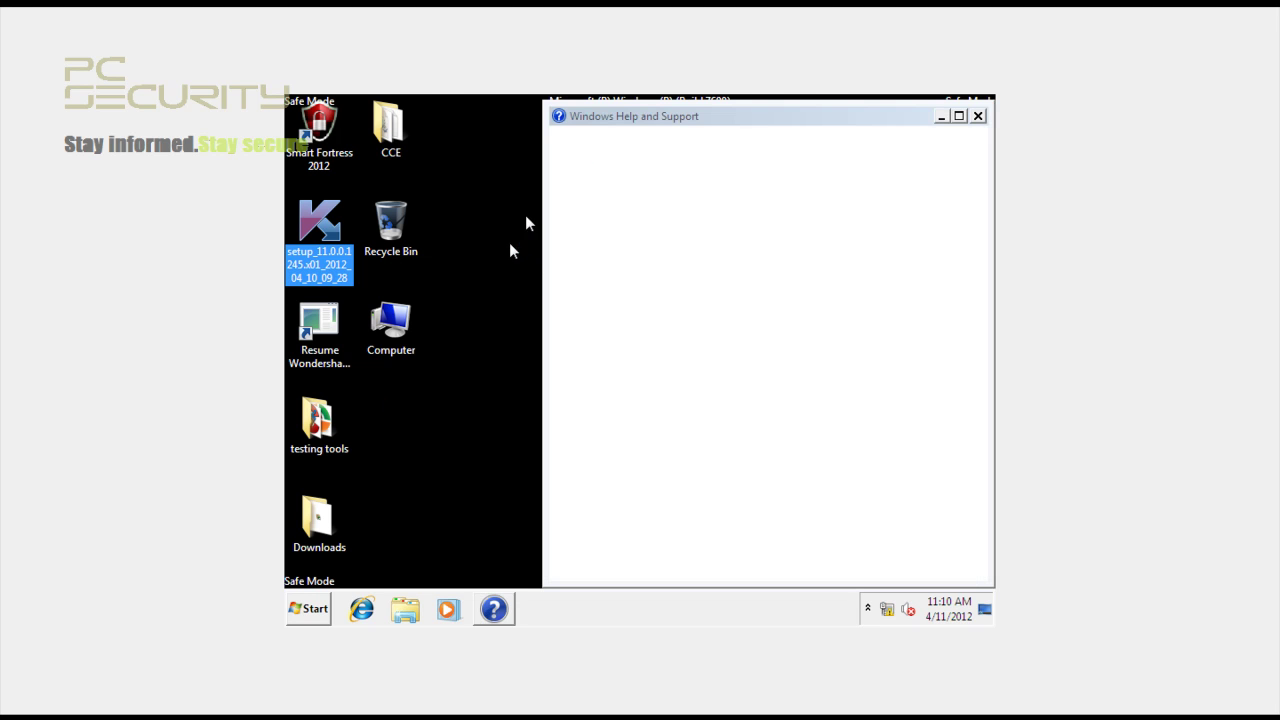
Step: Close Help and Support and run the Kaspersky setup file as administrator
{"action": "left_click", "coordinate": [978, 116]}
{"action": "double_click", "coordinate": [305, 240]}
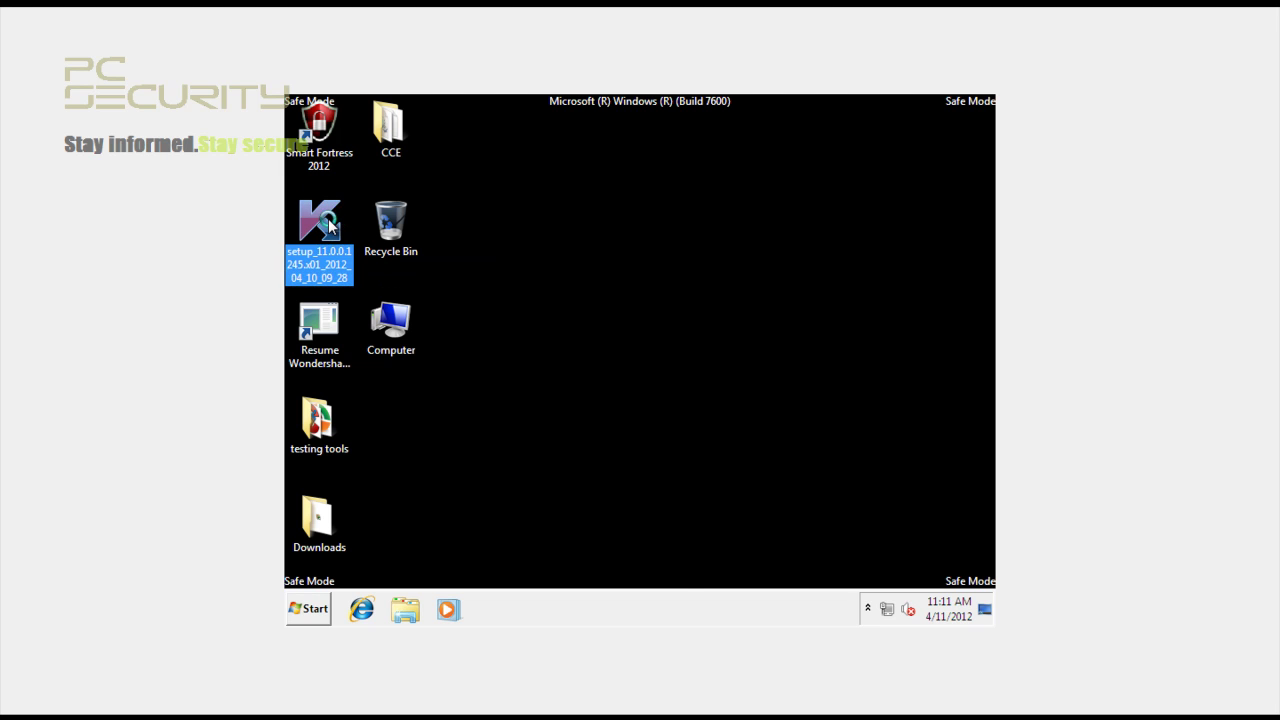
{"action": "right_click", "coordinate": [331, 225]}
{"action": "left_click", "coordinate": [372, 201]}
Step: Bring the installer to the front and acknowledge the corrupt installation files error
{"action": "left_click", "coordinate": [331, 258]}
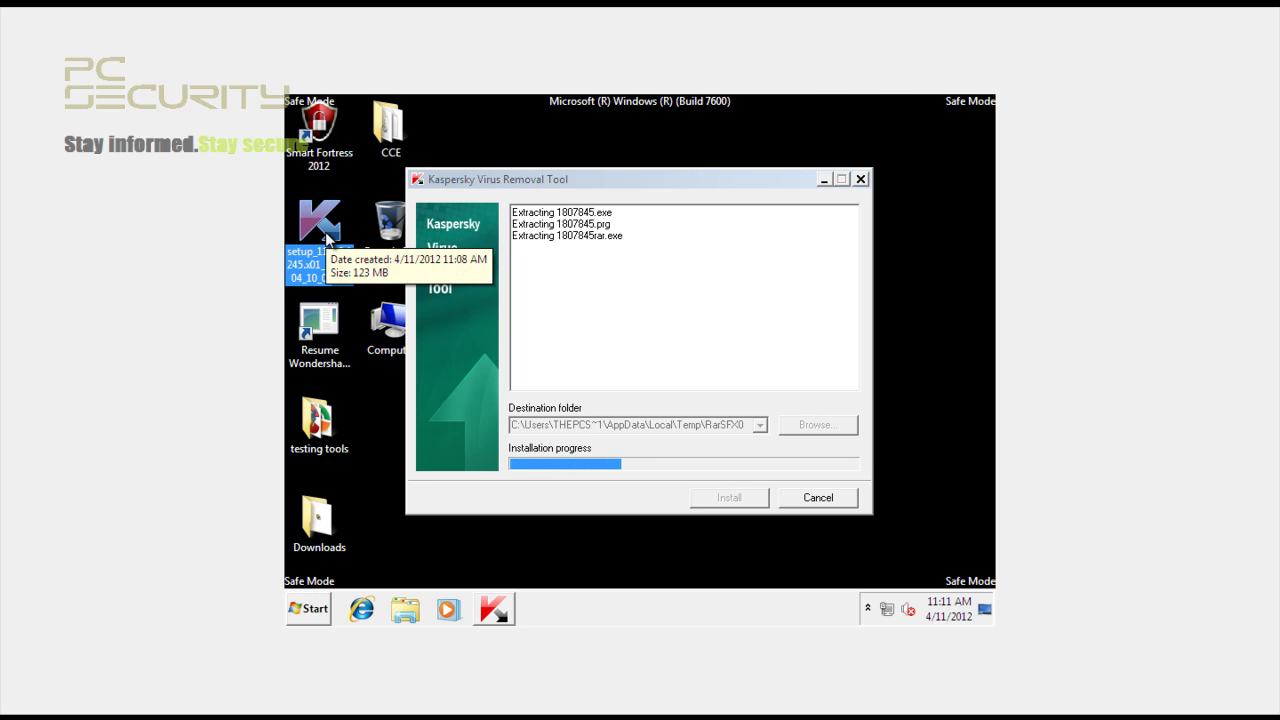
{"action": "left_click", "coordinate": [611, 188]}
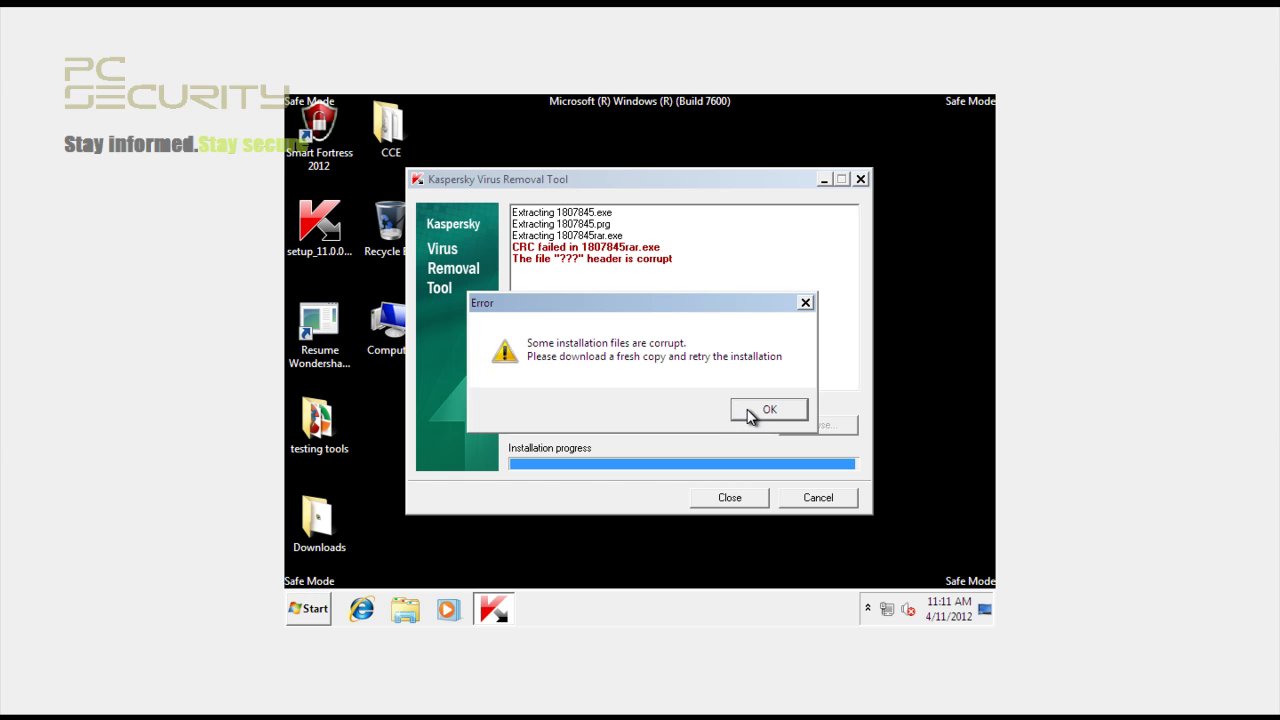
{"action": "left_click", "coordinate": [753, 413]}
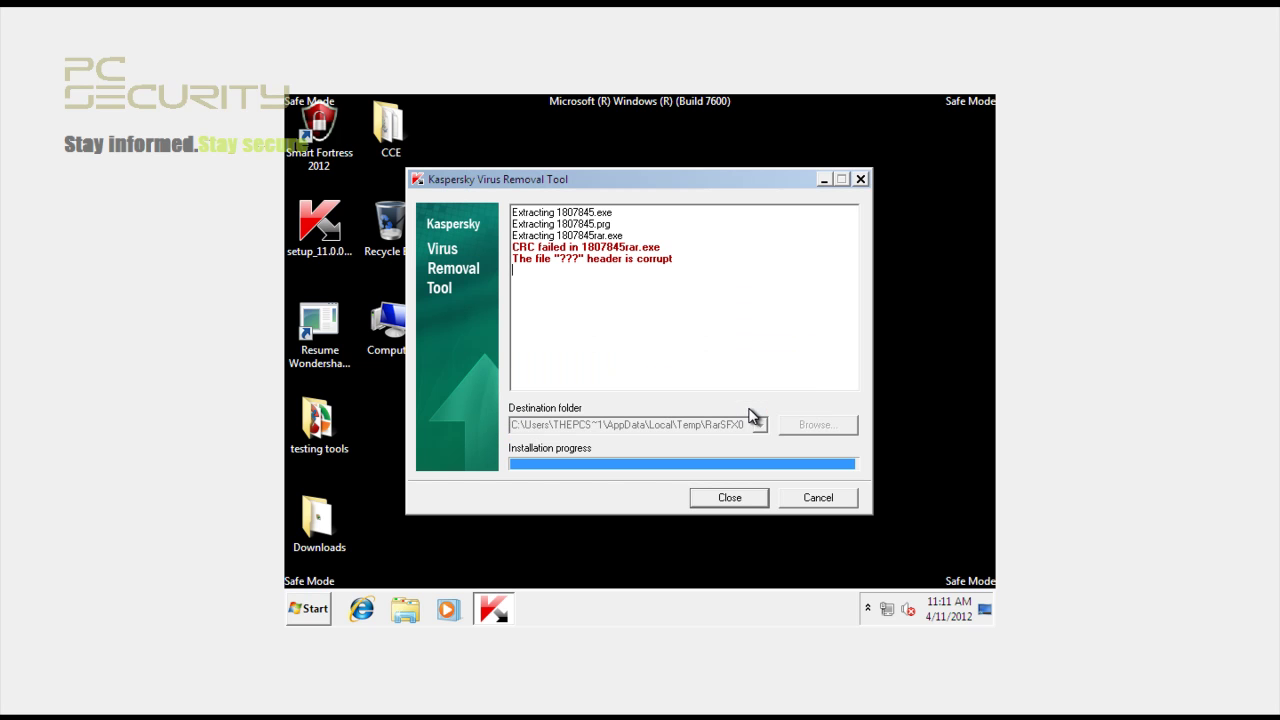
Step: Close the failed installer and refresh the desktop
{"action": "left_click", "coordinate": [728, 499]}
{"action": "right_click", "coordinate": [485, 222]}
{"action": "left_click", "coordinate": [501, 262]}
Step: Reopen the Kaspersky setup file and nudge the license window slightly right
{"action": "right_click", "coordinate": [341, 210]}
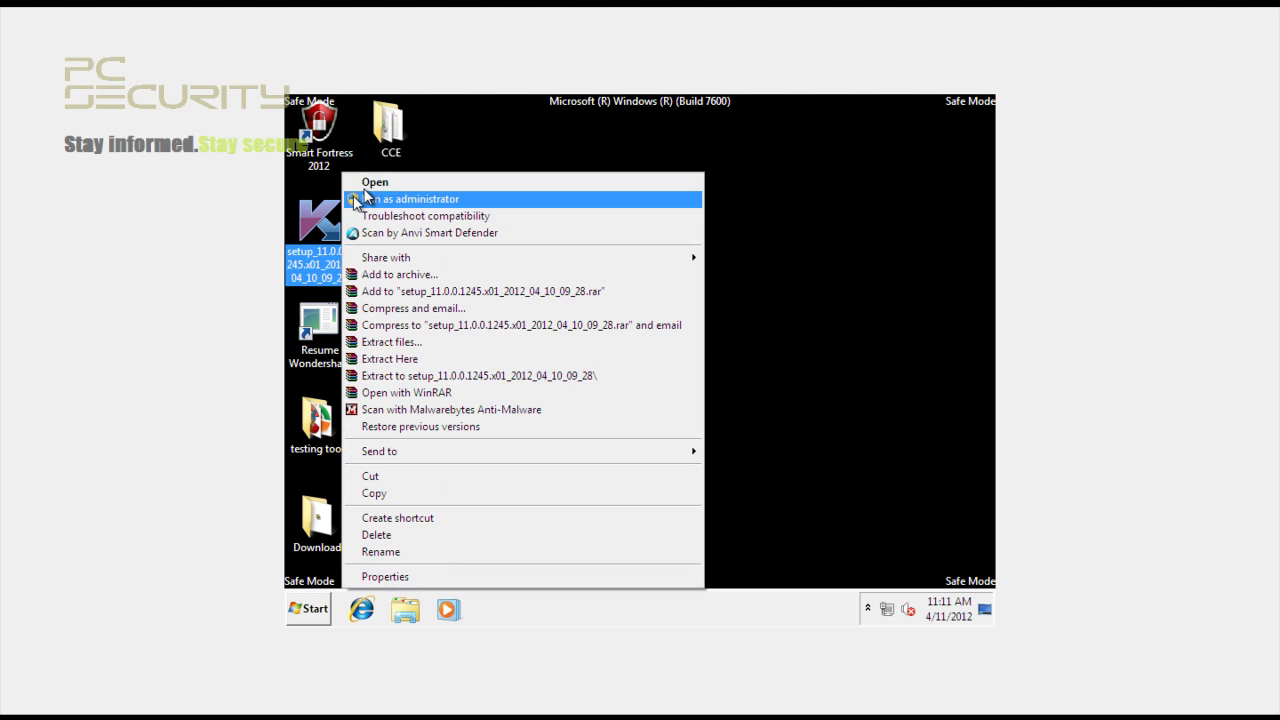
{"action": "left_click", "coordinate": [380, 183]}
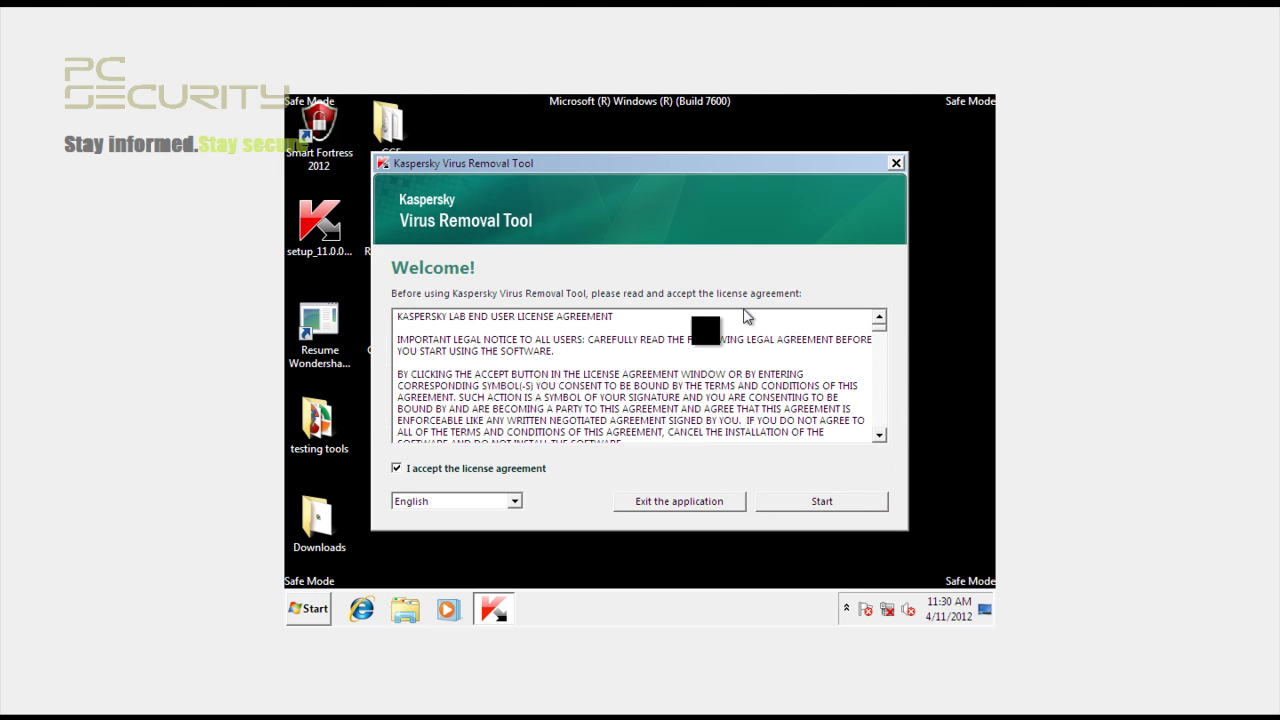
{"action": "left_click_drag", "start_coordinate": [588, 170], "coordinate": [608, 173]}
Step: Accept the license, dismiss the safe mode notice, and browse the Manual Disinfection and Settings tabs
{"action": "left_click", "coordinate": [822, 506]}
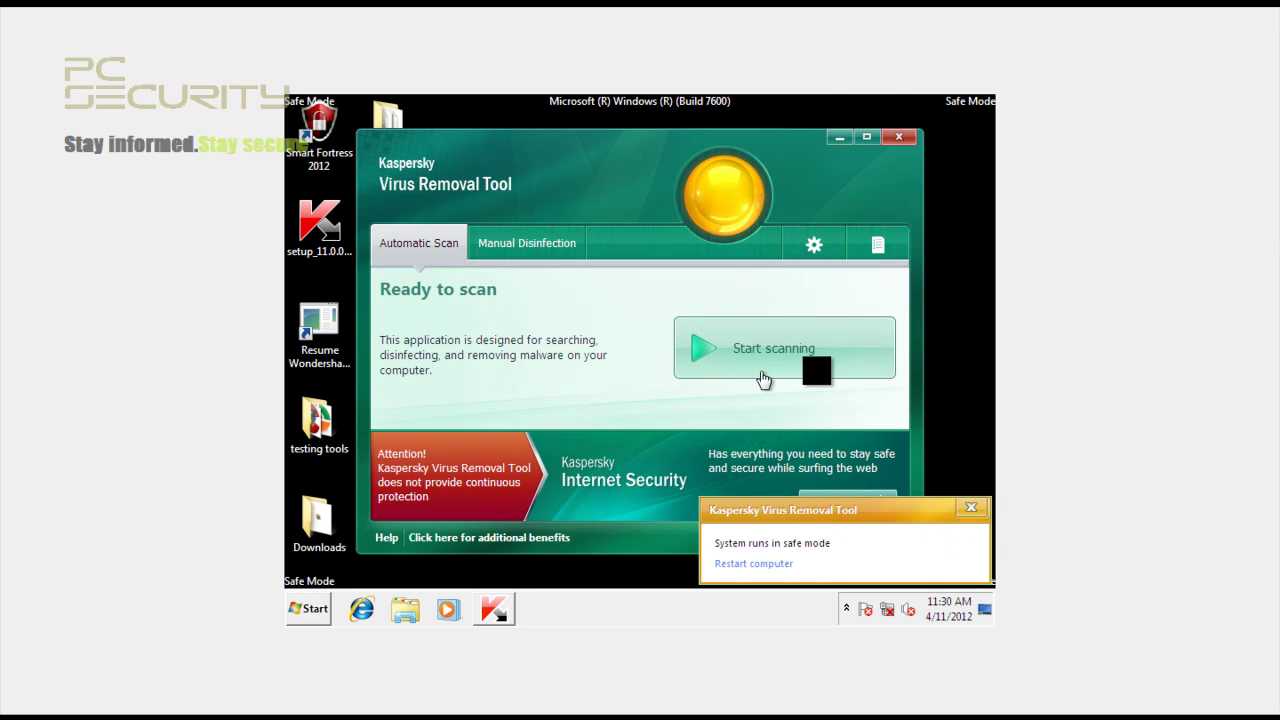
{"action": "left_click", "coordinate": [970, 507]}
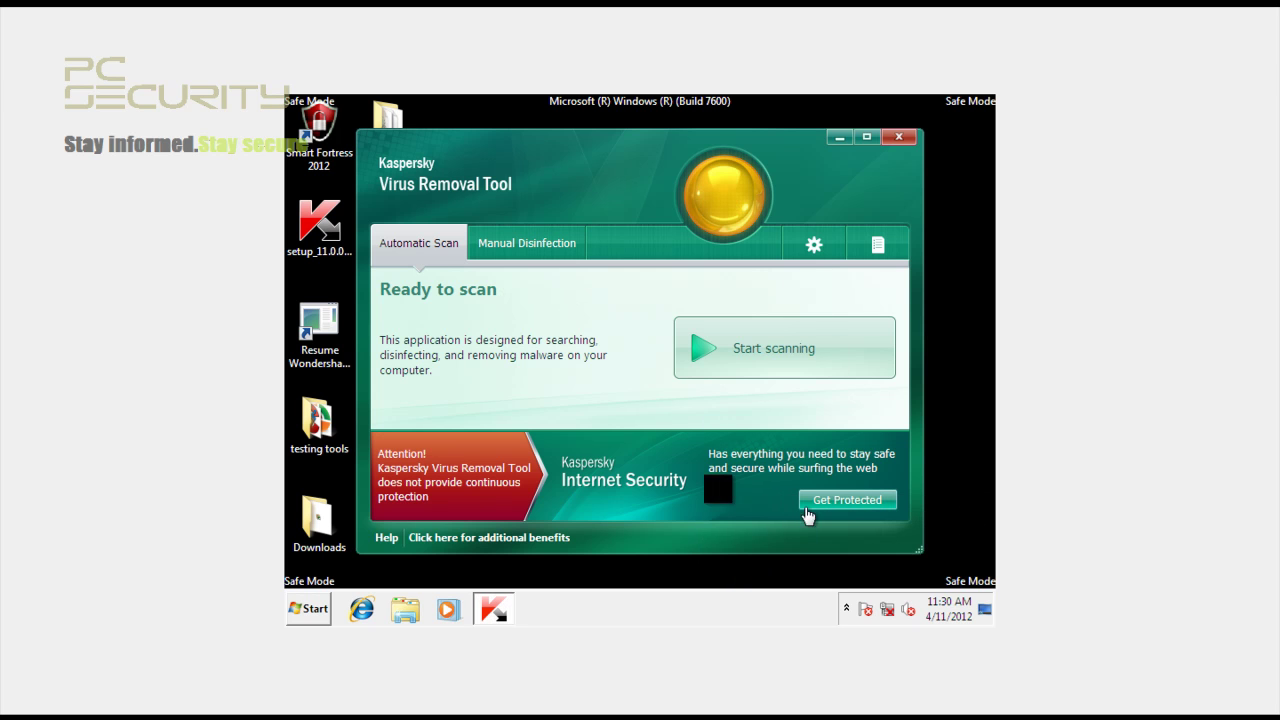
{"action": "left_click", "coordinate": [505, 243]}
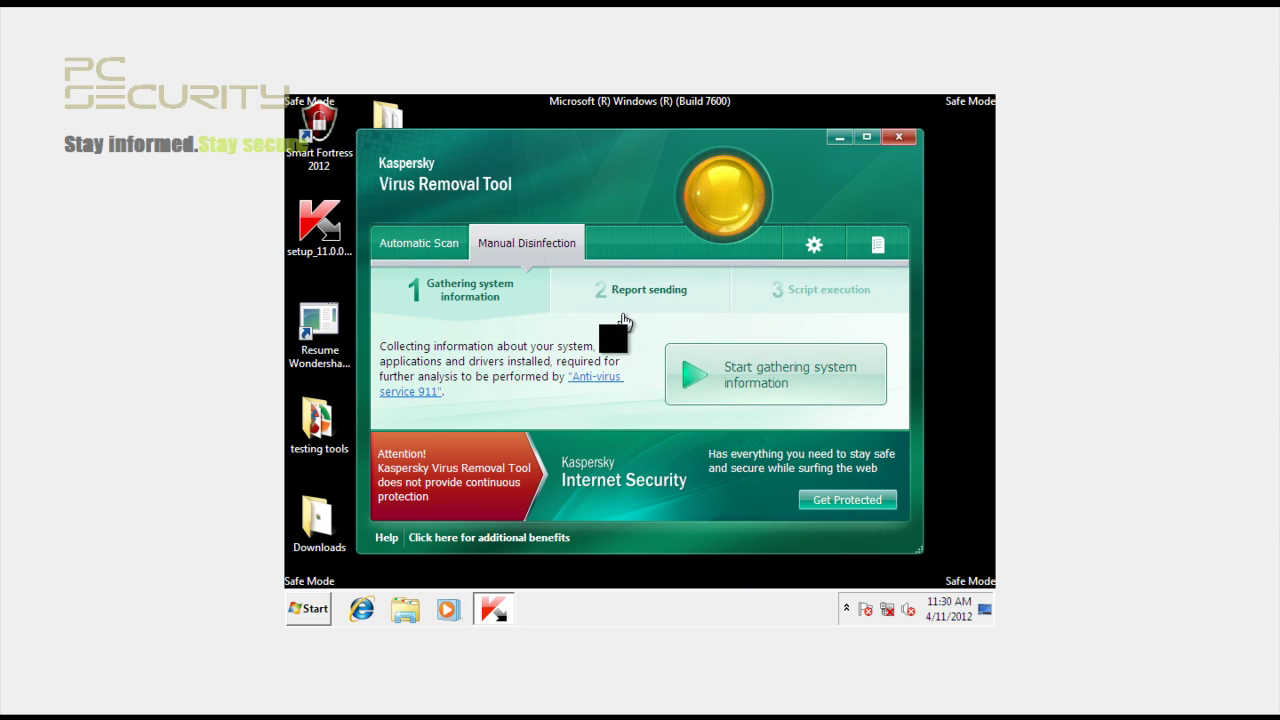
{"action": "left_click", "coordinate": [814, 245]}
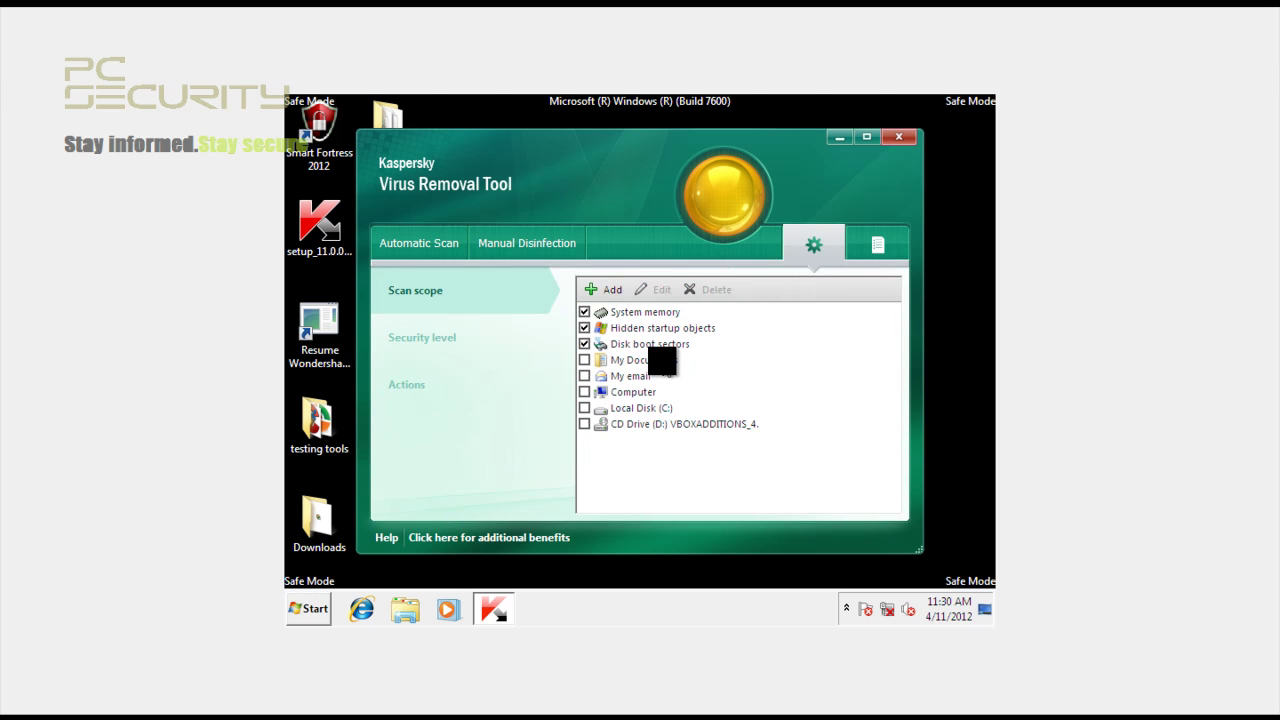
{"action": "left_click", "coordinate": [412, 243]}
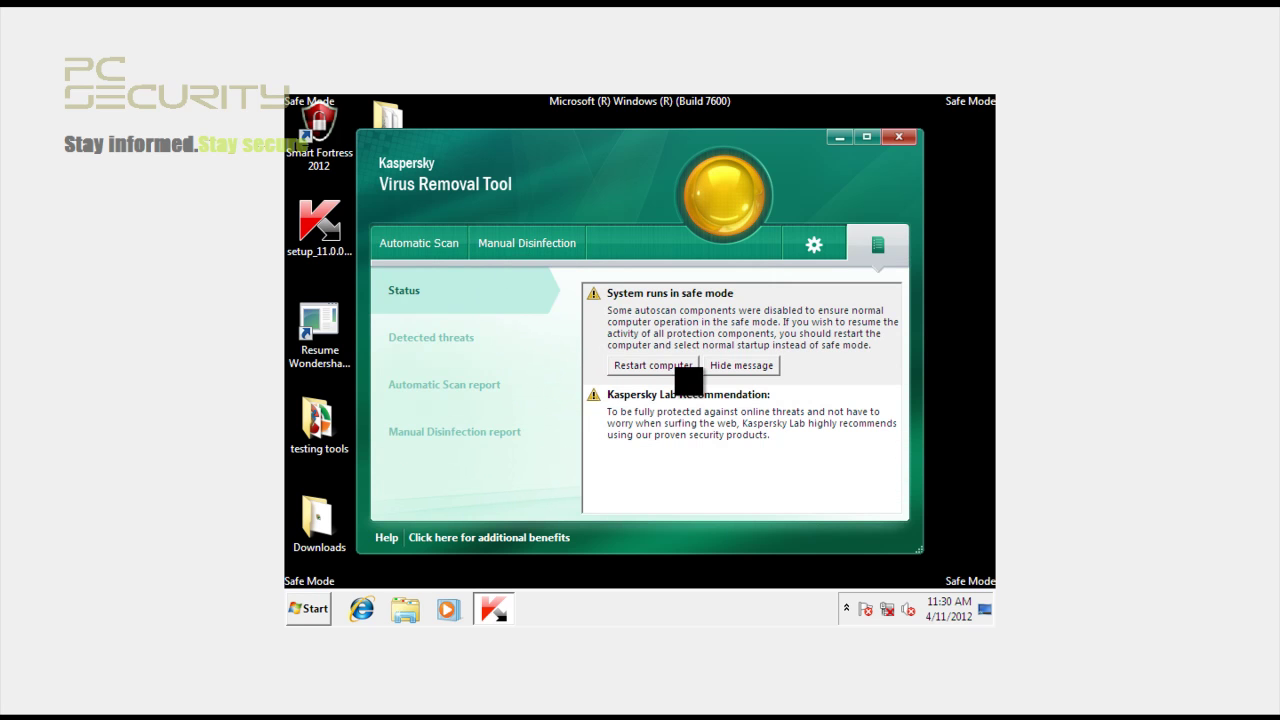
{"action": "left_click", "coordinate": [417, 244]}
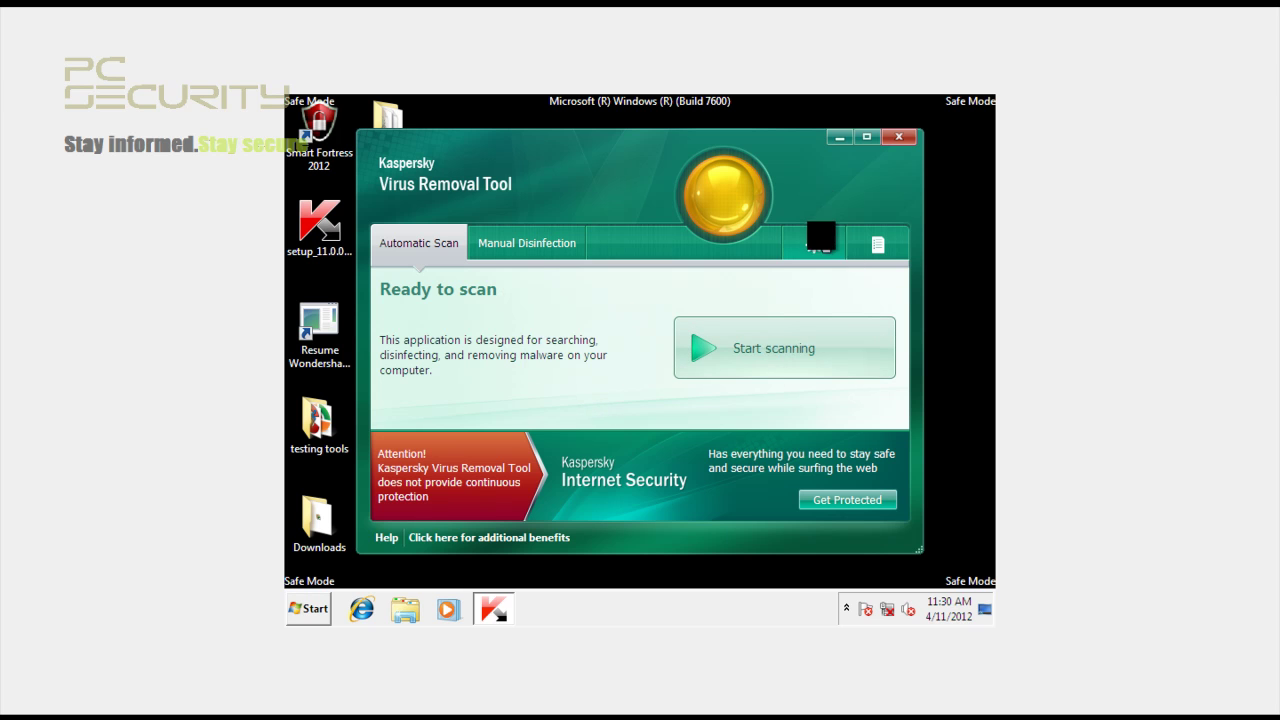
Step: Review the scan scope, security level, actions settings and Reports page, then return to Ready to scan
{"action": "left_click", "coordinate": [814, 245]}
{"action": "left_click", "coordinate": [471, 344]}
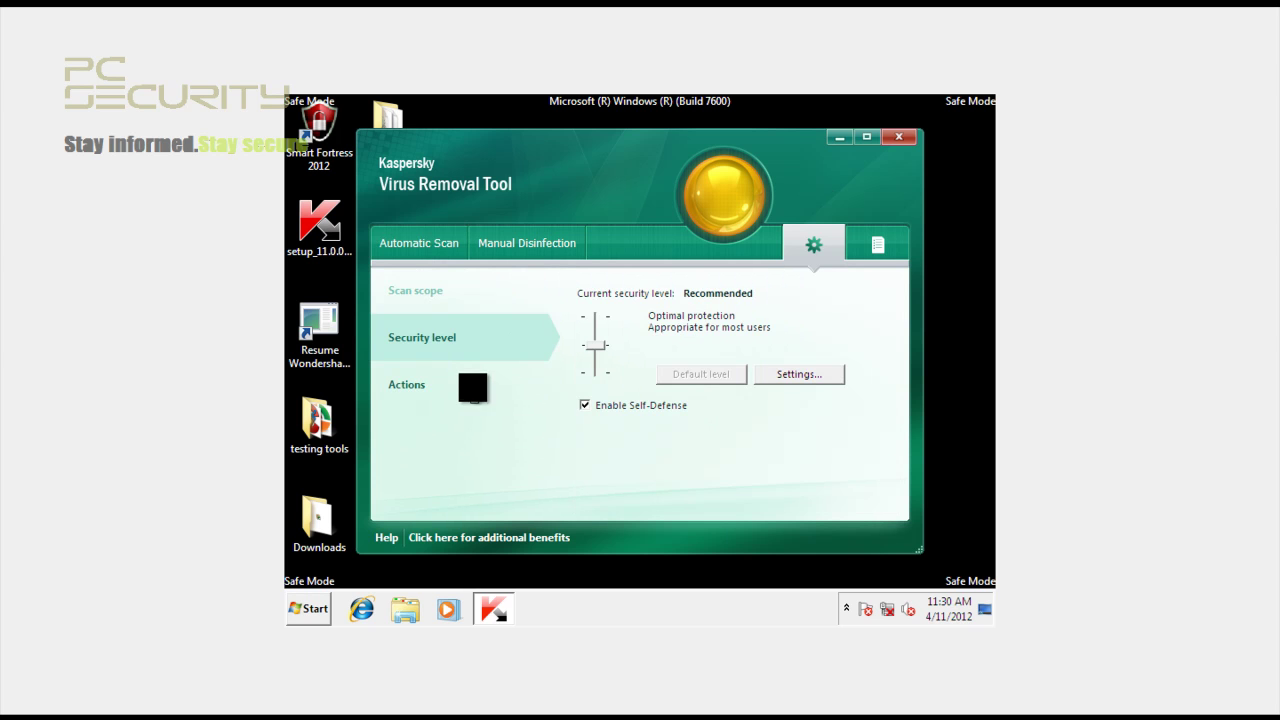
{"action": "left_click", "coordinate": [478, 388]}
{"action": "left_click", "coordinate": [484, 304]}
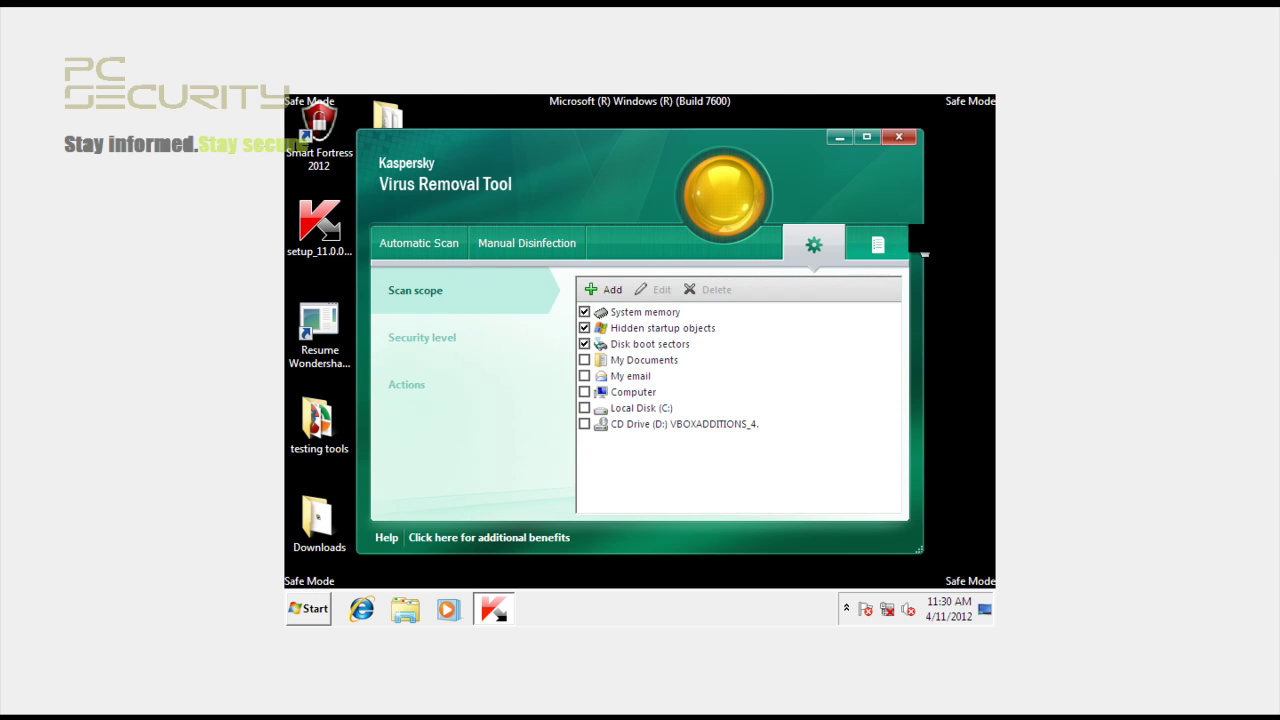
{"action": "left_click", "coordinate": [875, 250]}
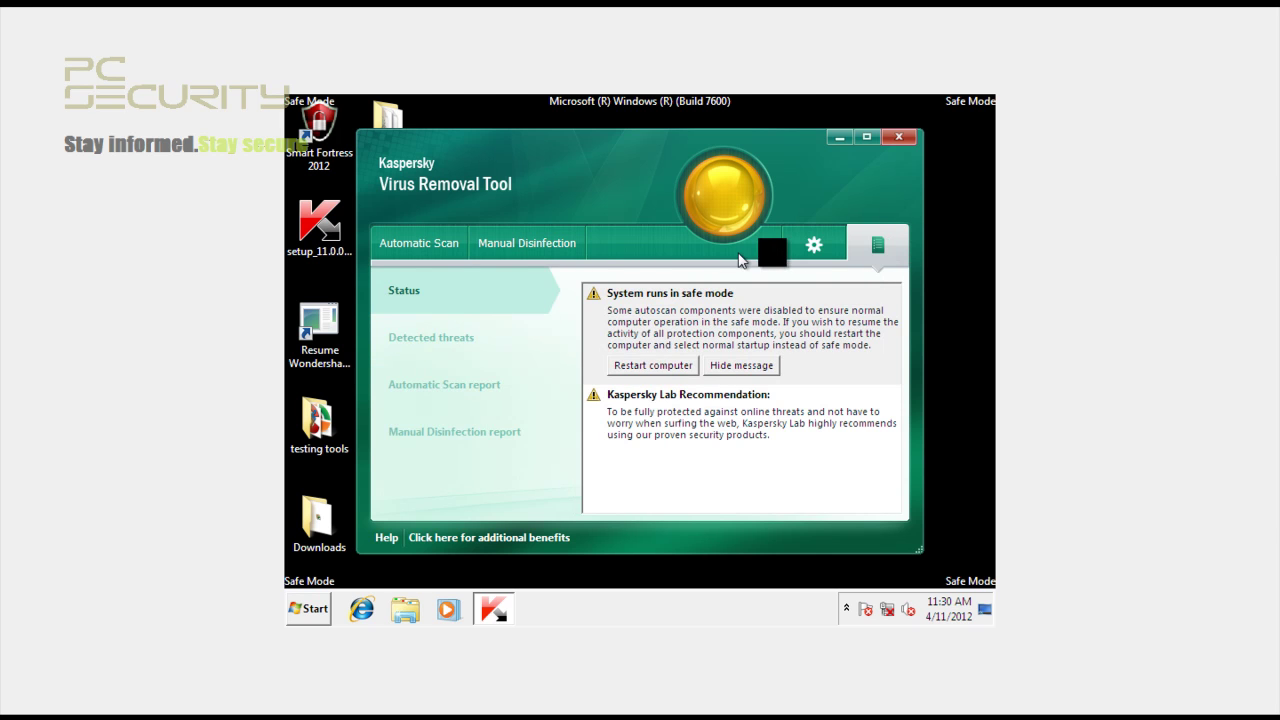
{"action": "left_click", "coordinate": [812, 250]}
{"action": "left_click", "coordinate": [452, 247]}
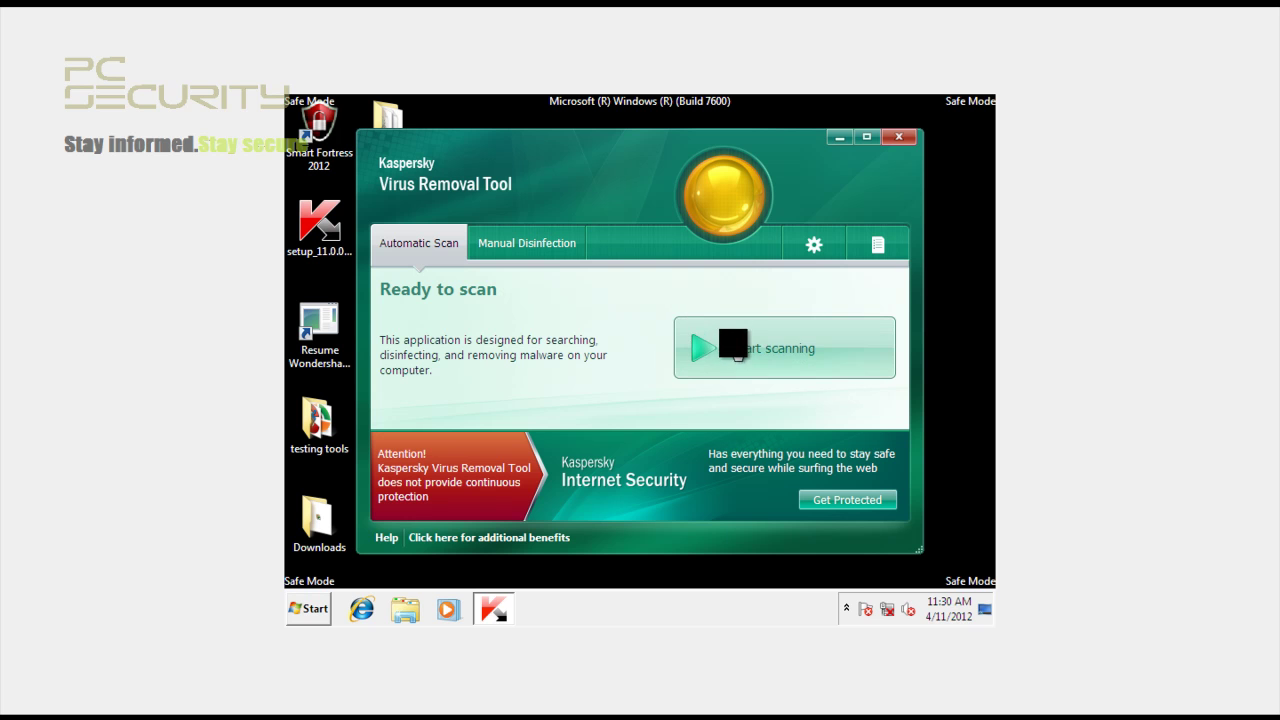
Step: Add Disk boot sectors to the scan scope and go back to Automatic Scan
{"action": "left_click", "coordinate": [548, 252]}
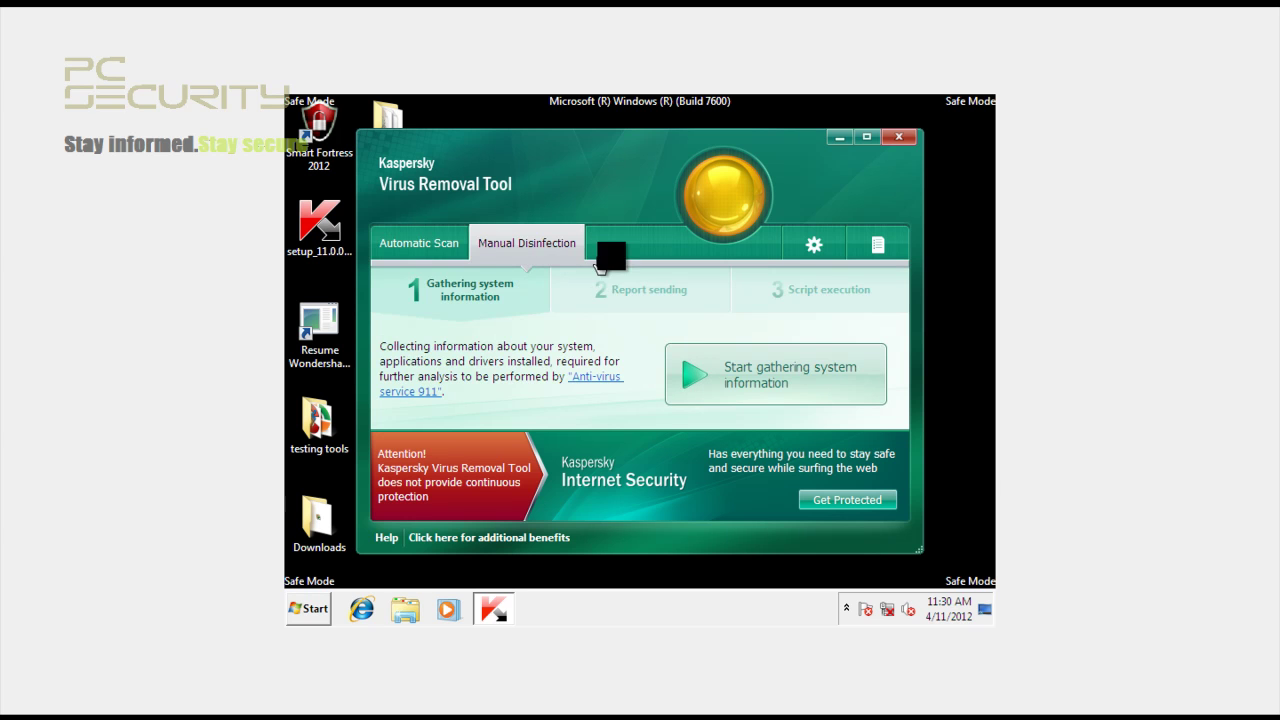
{"action": "left_click", "coordinate": [815, 252]}
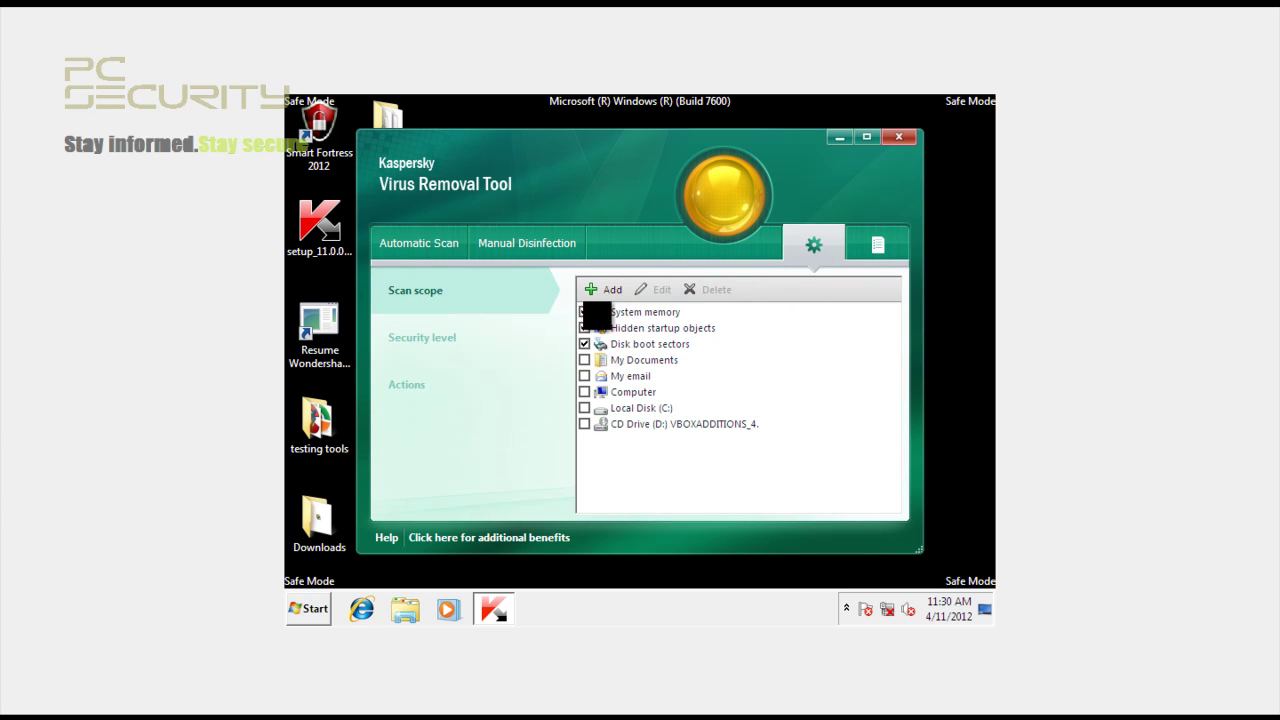
{"action": "left_click", "coordinate": [586, 344]}
{"action": "left_click", "coordinate": [424, 250]}
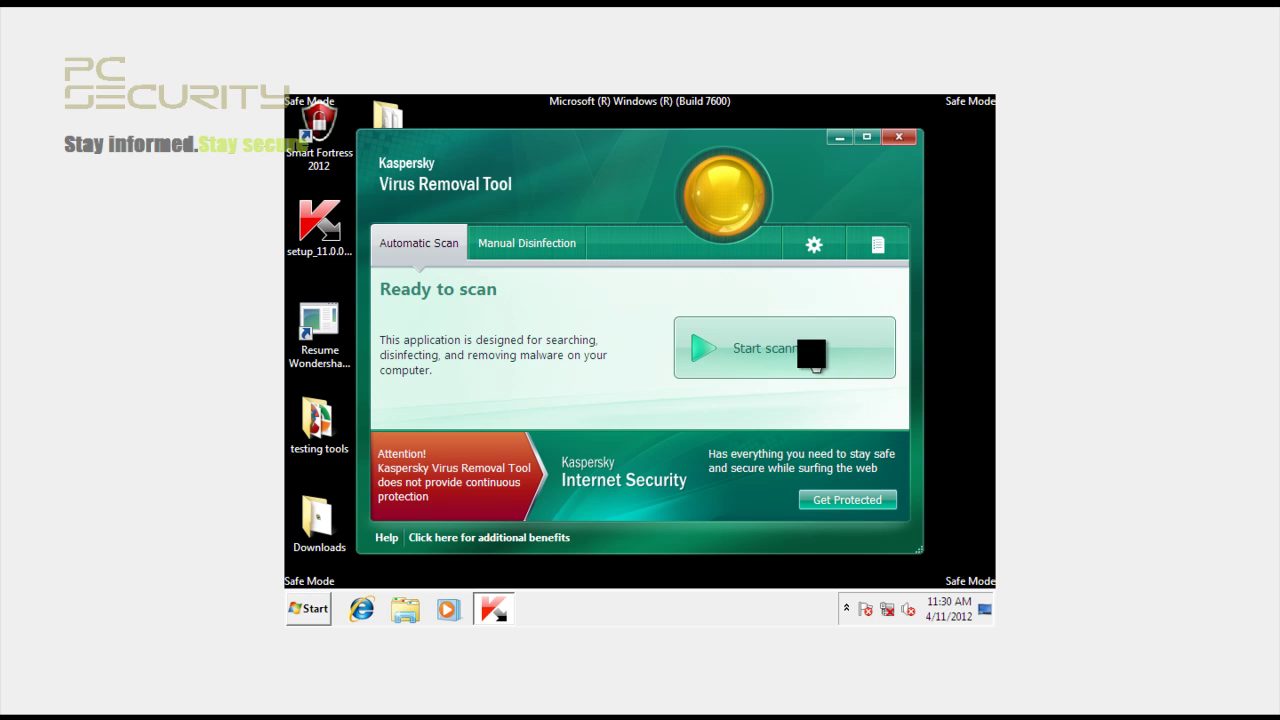
Step: Start the automatic scan and let it run until the Virus.Win32.Virut.ce alarm appears
{"action": "left_click", "coordinate": [806, 354]}
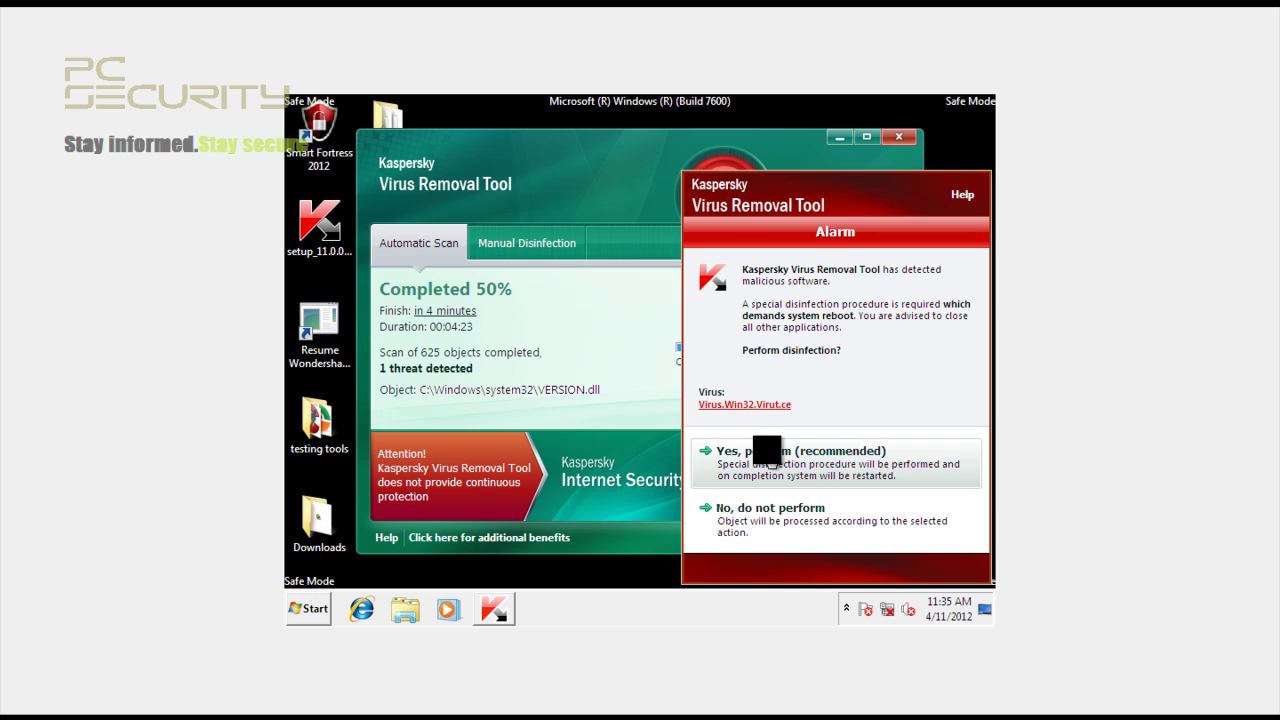
Step: Approve disinfection with restart, decline the protection offer, and switch to the disinfection progress window
{"action": "left_click", "coordinate": [768, 455]}
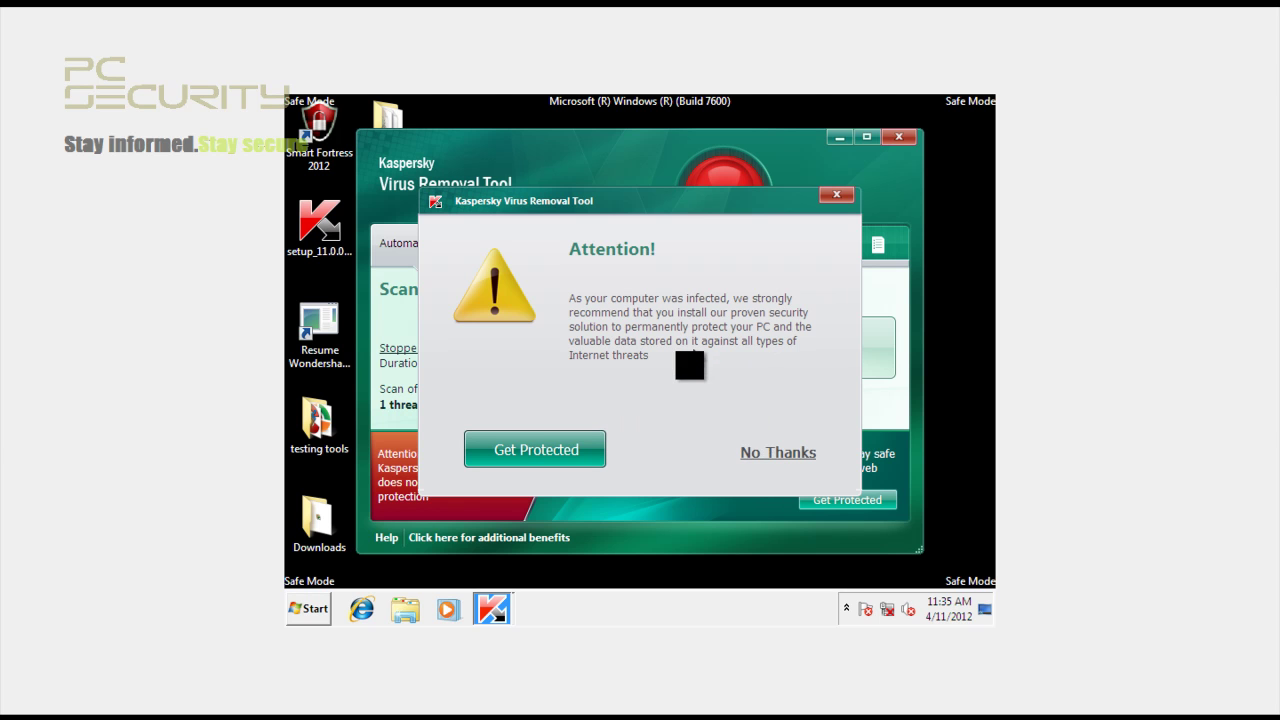
{"action": "left_click", "coordinate": [778, 455]}
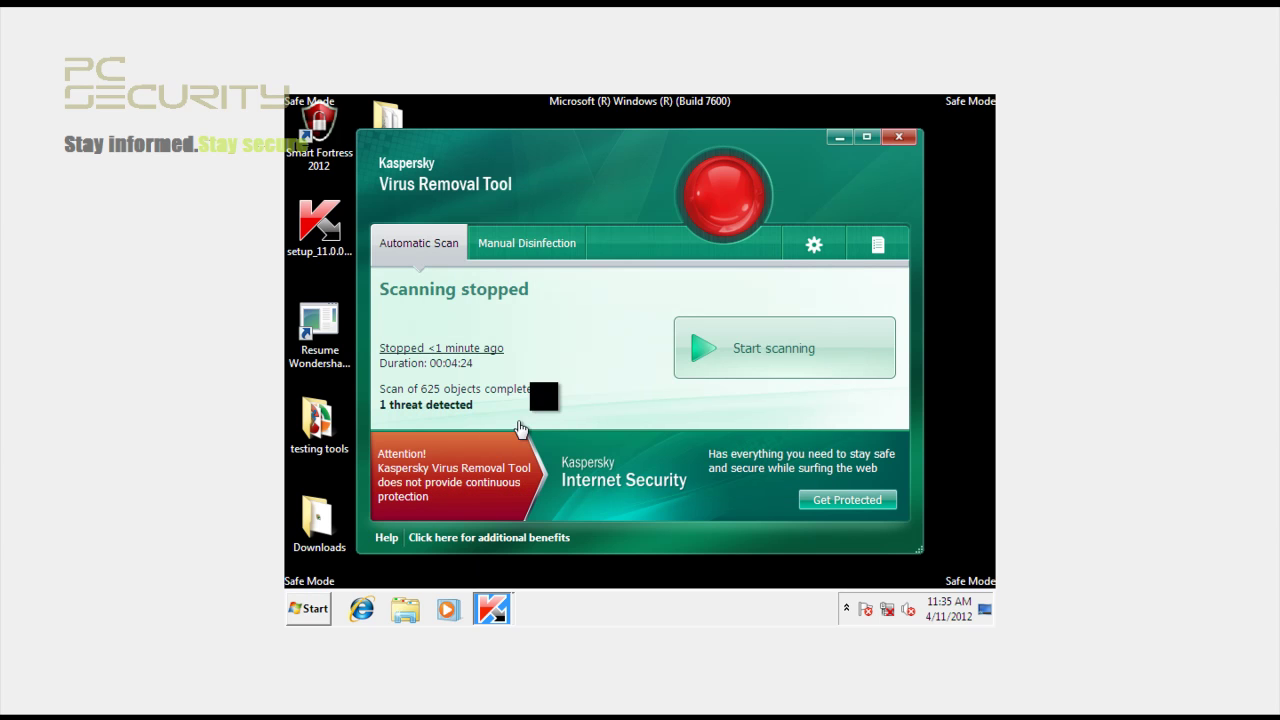
{"action": "left_click", "coordinate": [496, 604]}
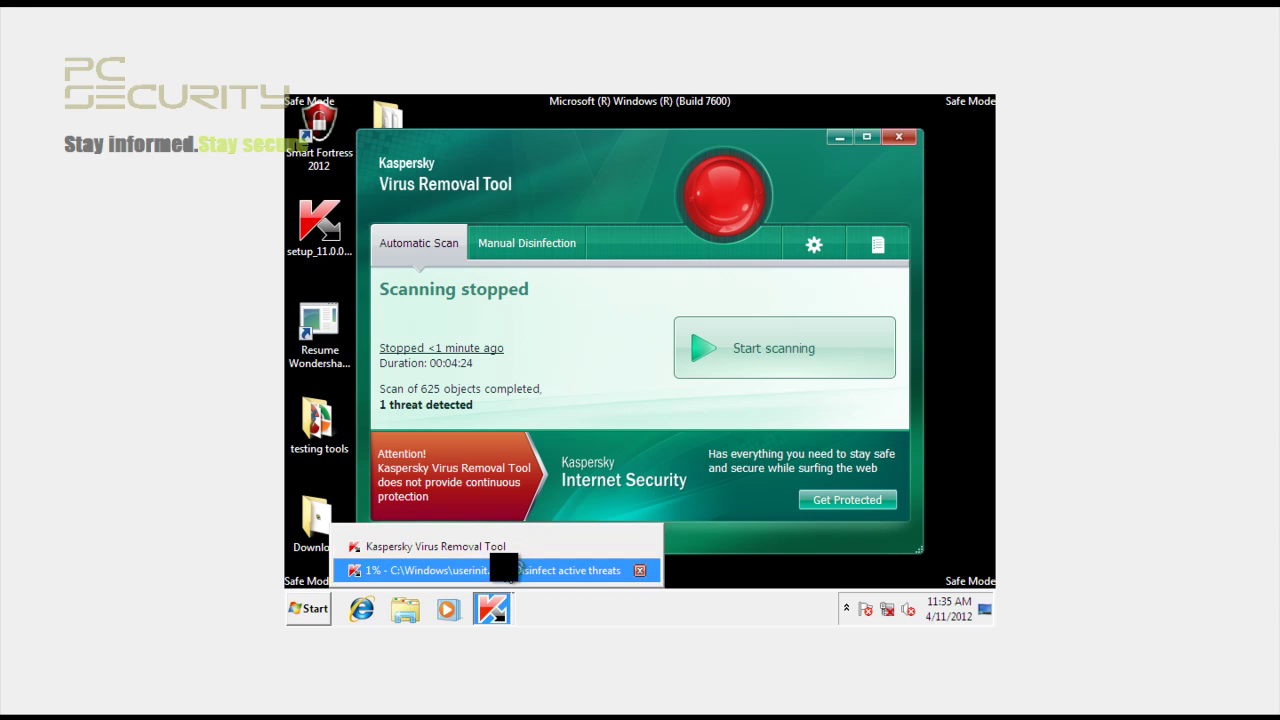
{"action": "left_click", "coordinate": [519, 567]}
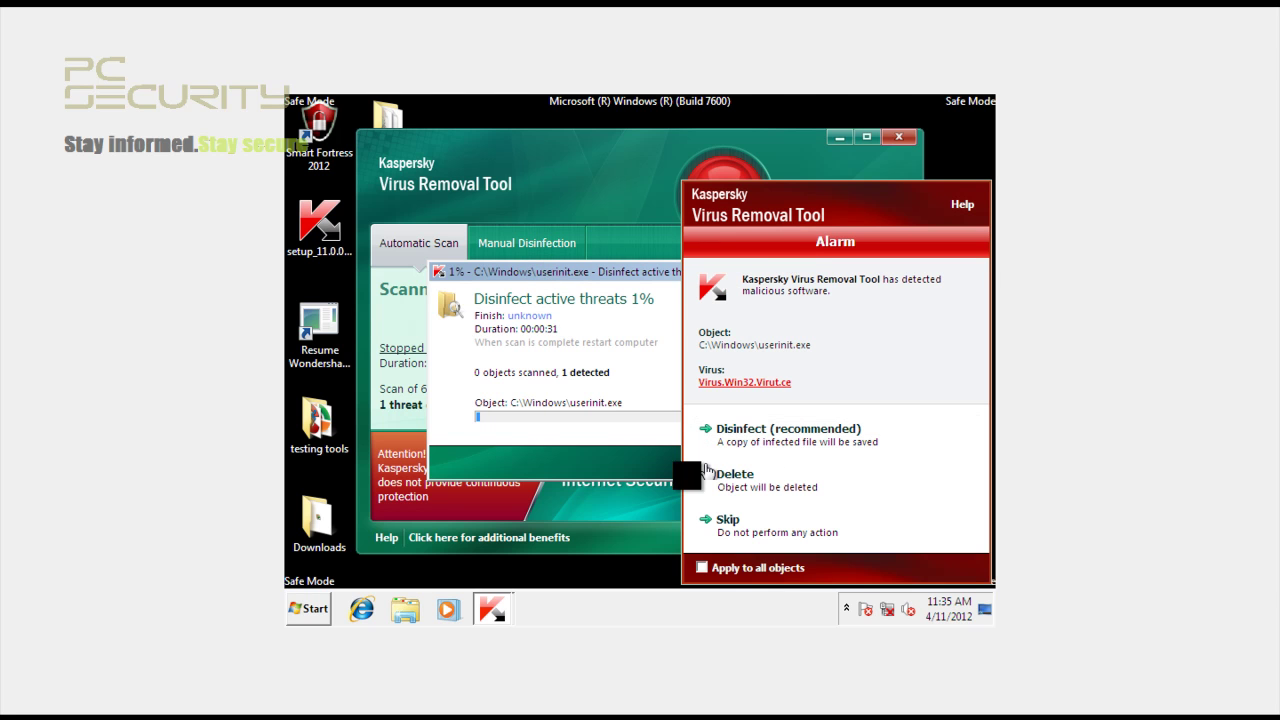
{"action": "double_click", "coordinate": [750, 344]}
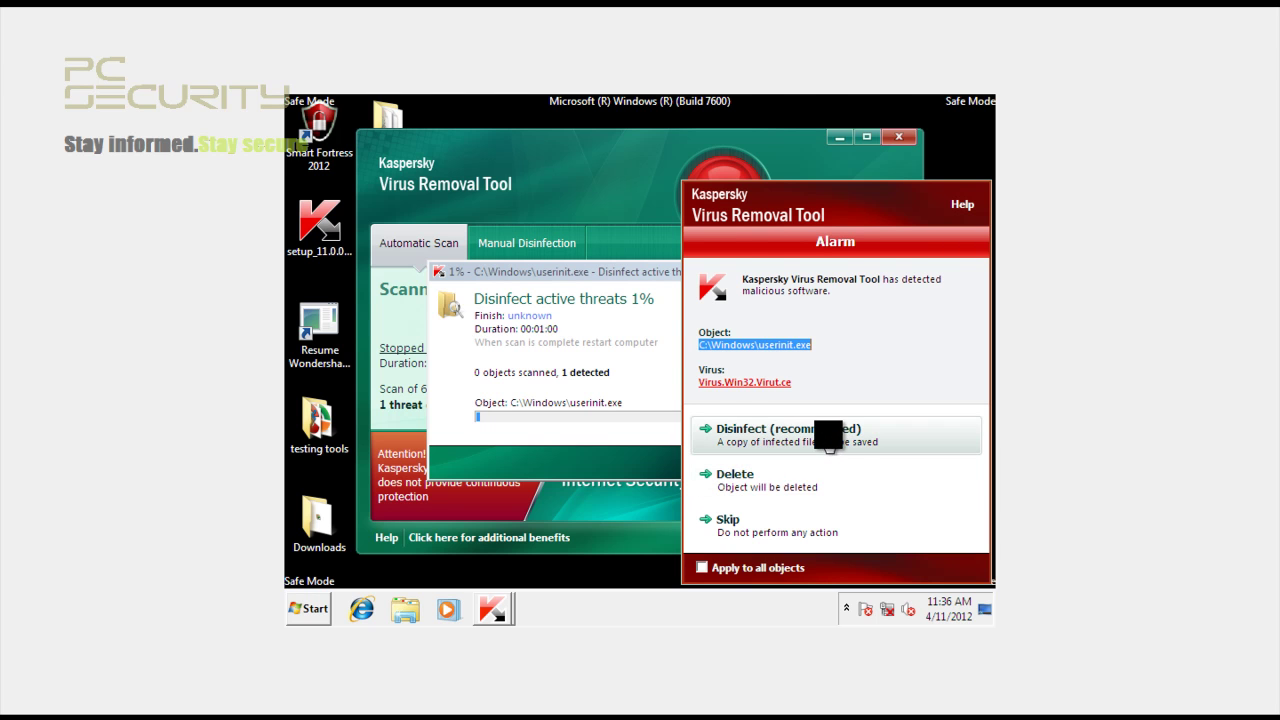
{"action": "left_click", "coordinate": [736, 428]}
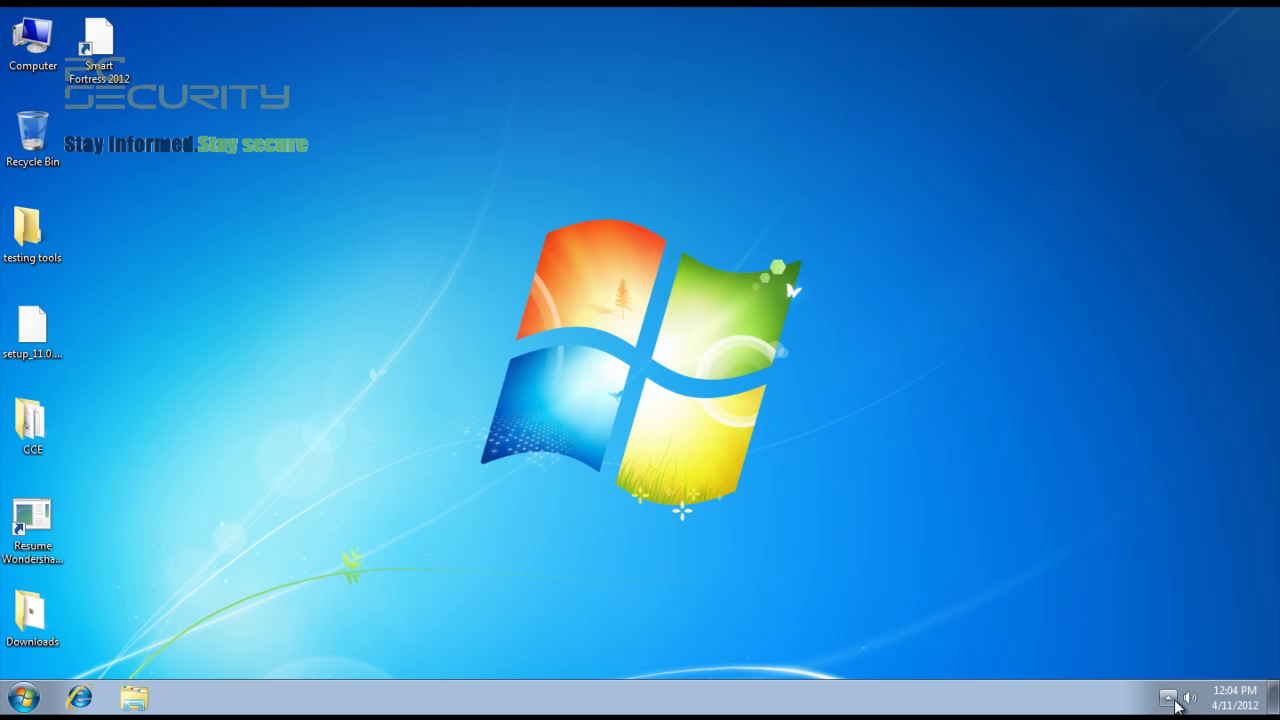
Step: Check the hidden tray icons and refresh the desktop twice after the reboot
{"action": "left_click", "coordinate": [1172, 700]}
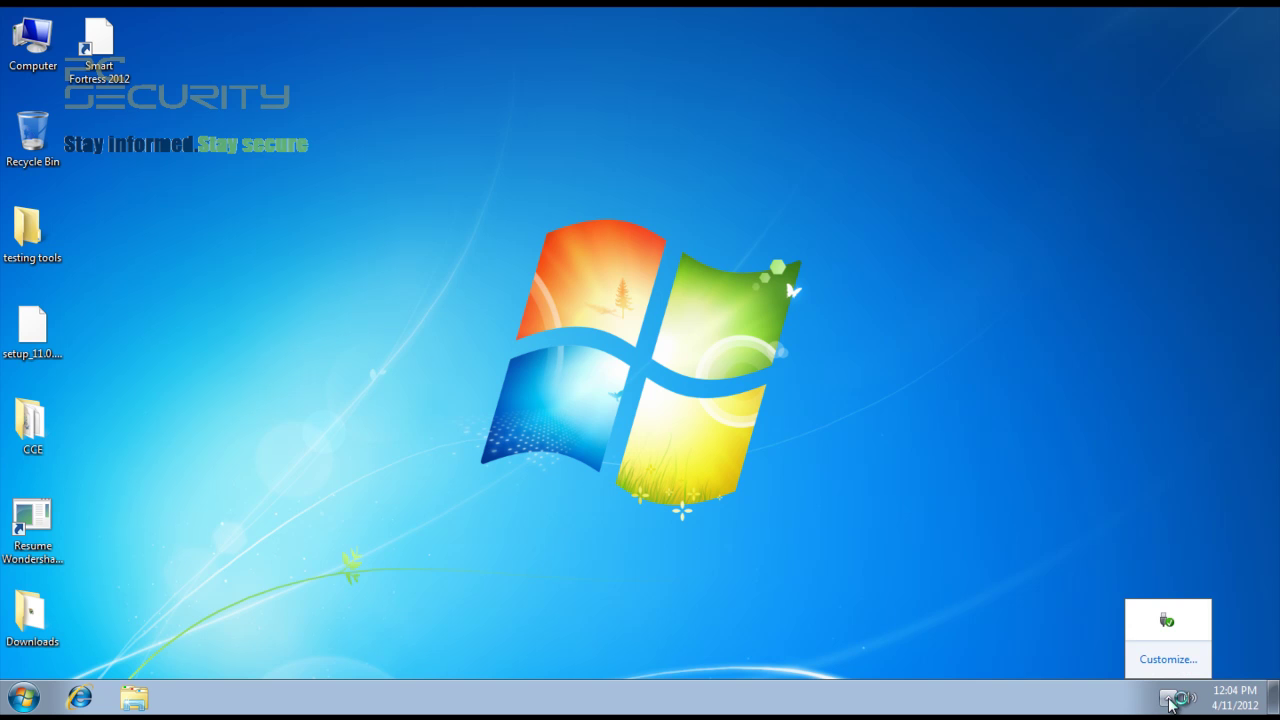
{"action": "right_click", "coordinate": [362, 230]}
{"action": "left_click", "coordinate": [396, 277]}
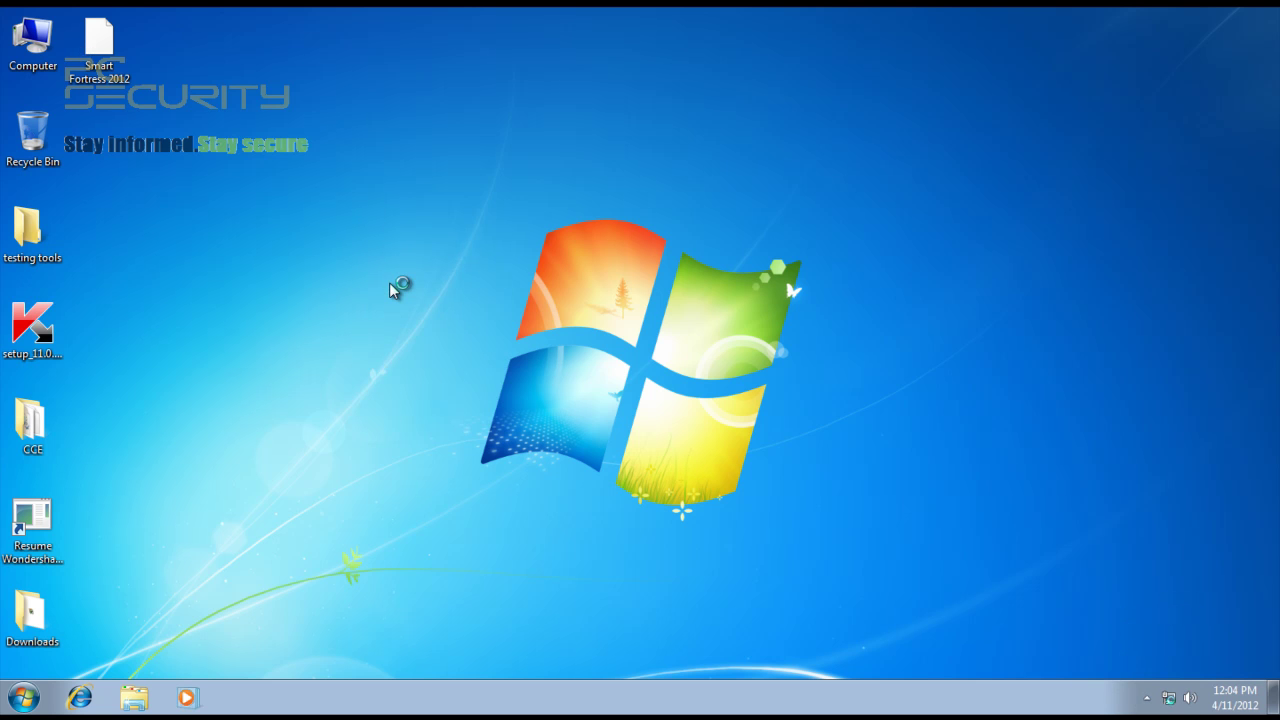
{"action": "right_click", "coordinate": [390, 284]}
{"action": "left_click", "coordinate": [418, 333]}
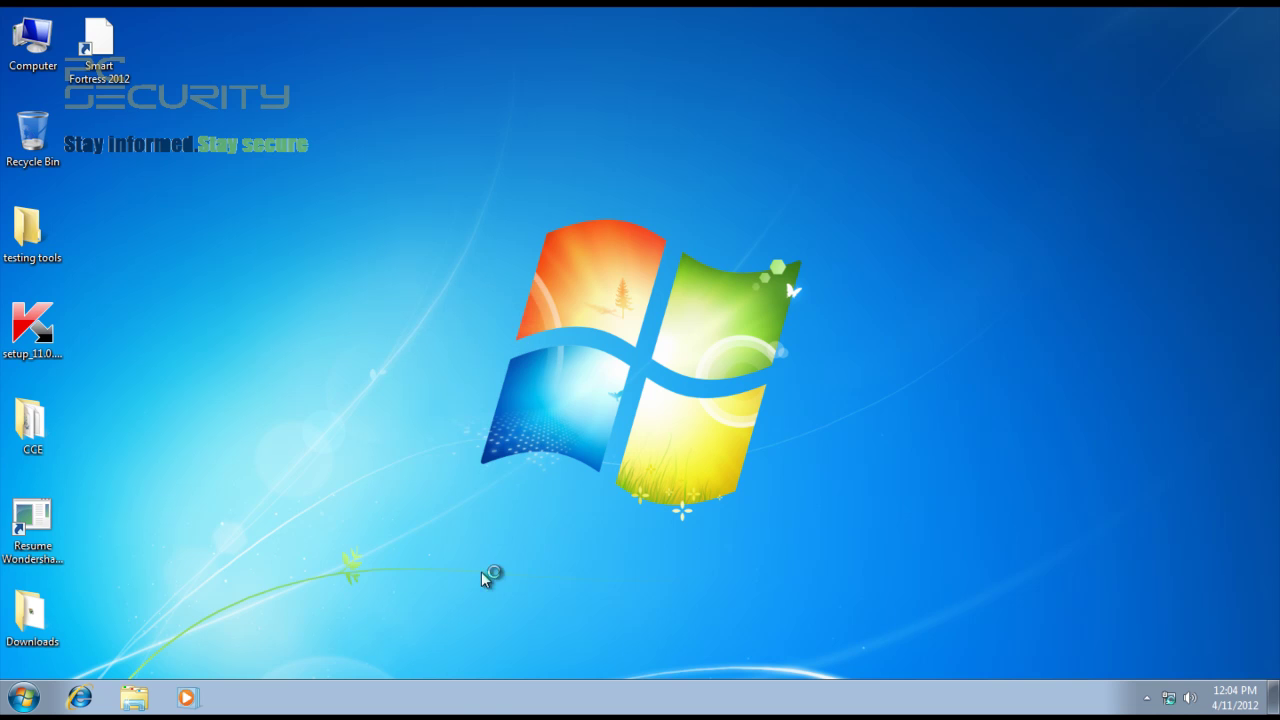
Step: Refresh the desktop once more and select the Kaspersky setup file
{"action": "right_click", "coordinate": [483, 693]}
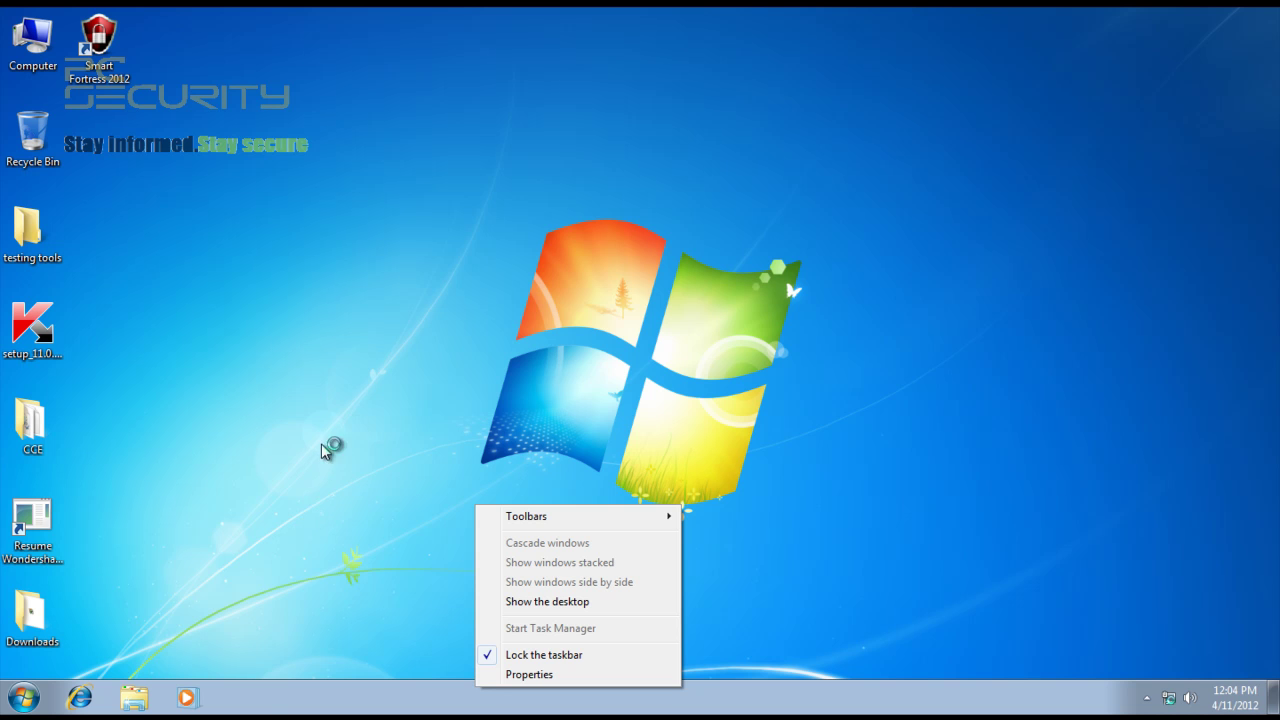
{"action": "right_click", "coordinate": [434, 207]}
{"action": "left_click", "coordinate": [463, 261]}
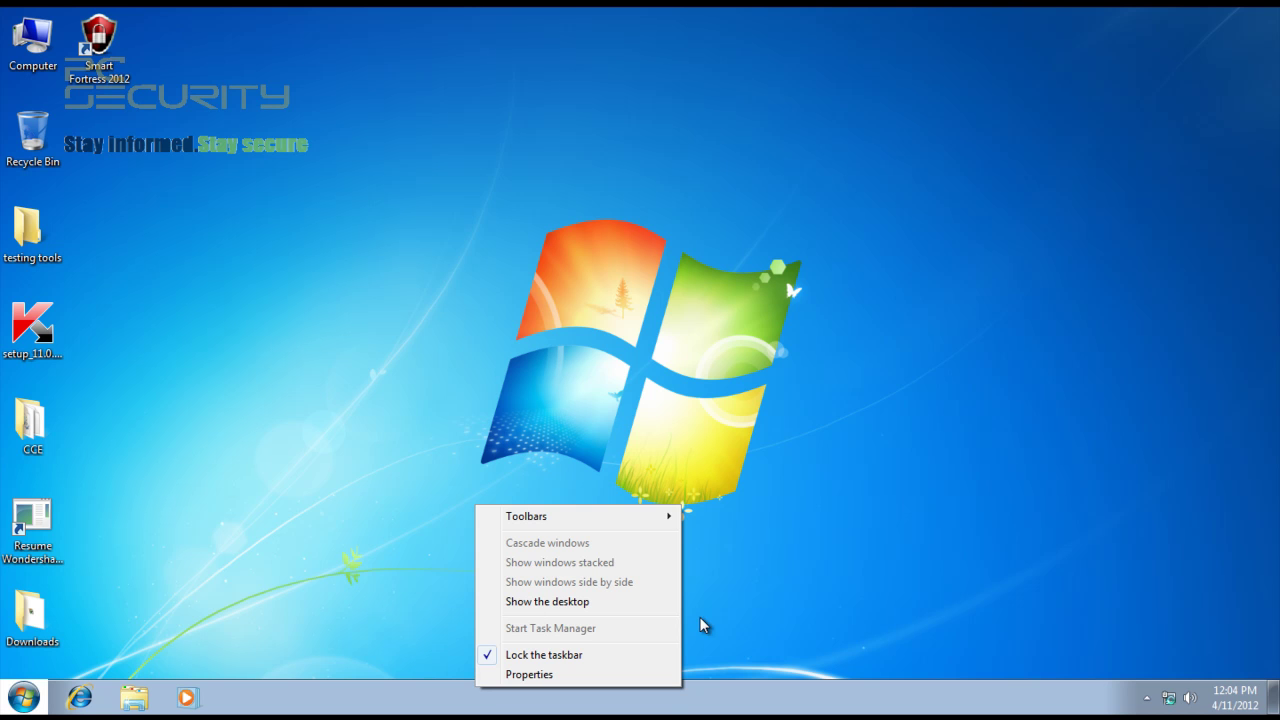
{"action": "left_click", "coordinate": [122, 658]}
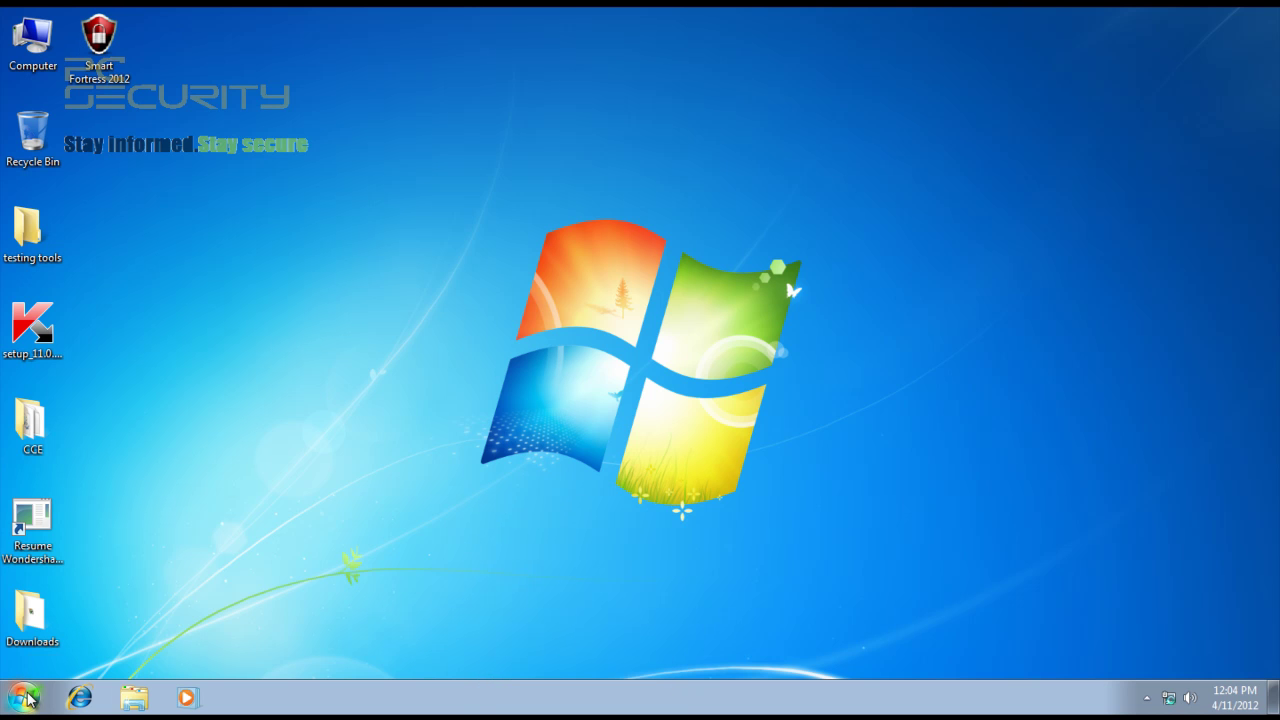
{"action": "left_click", "coordinate": [32, 325]}
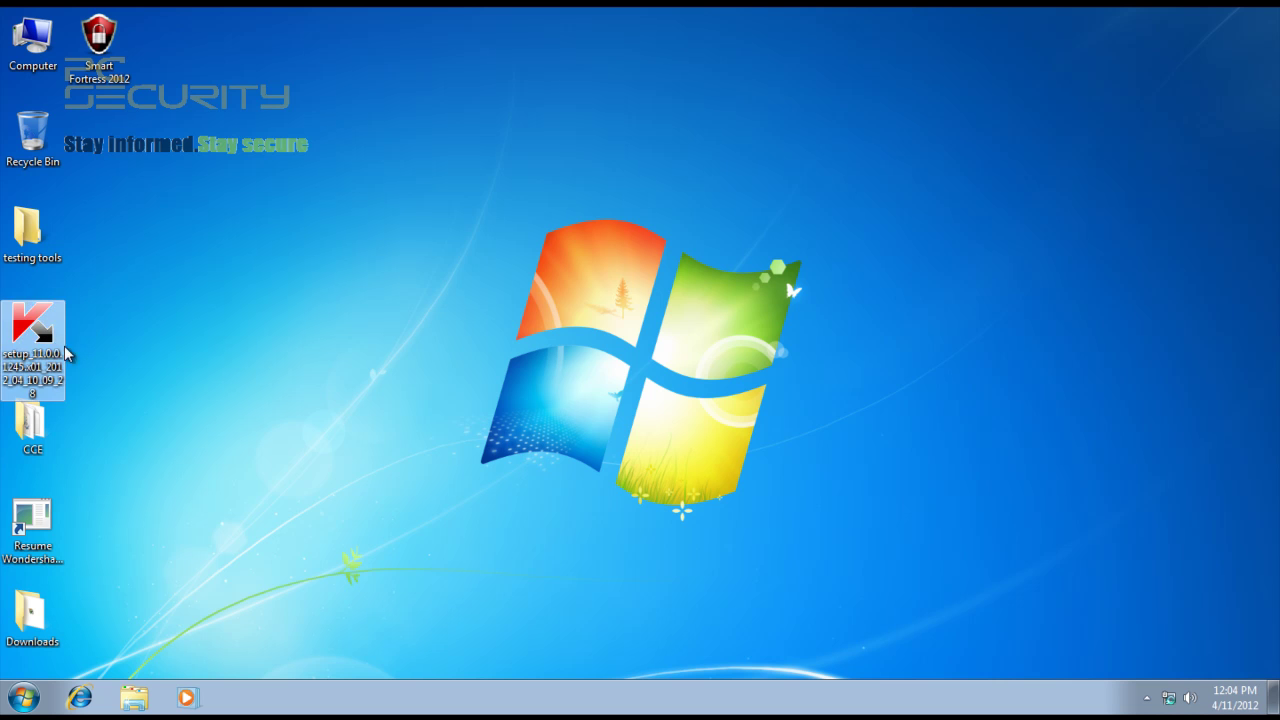
{"action": "left_click_drag", "start_coordinate": [140, 335], "coordinate": [30, 343]}
Step: Launch setup_11 from the desktop, refresh the desktop twice, and reposition the installer window
{"action": "double_click", "coordinate": [27, 337]}
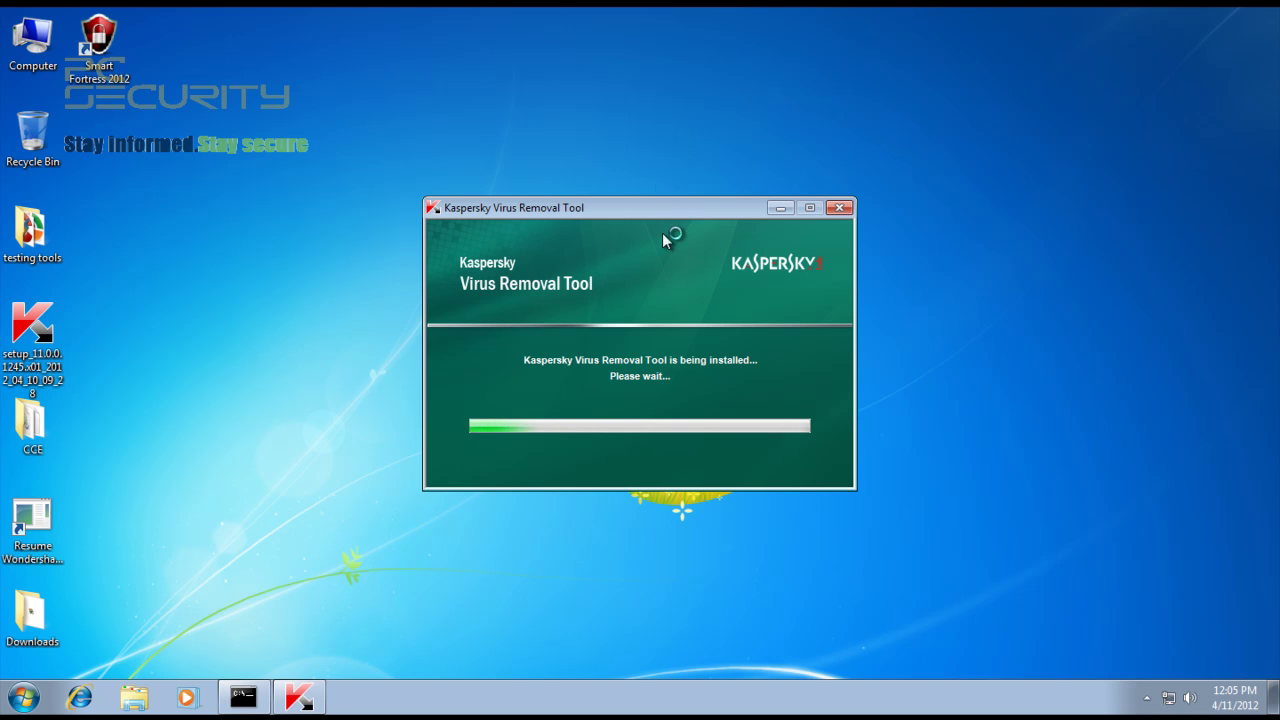
{"action": "right_click", "coordinate": [272, 336]}
{"action": "left_click", "coordinate": [297, 388]}
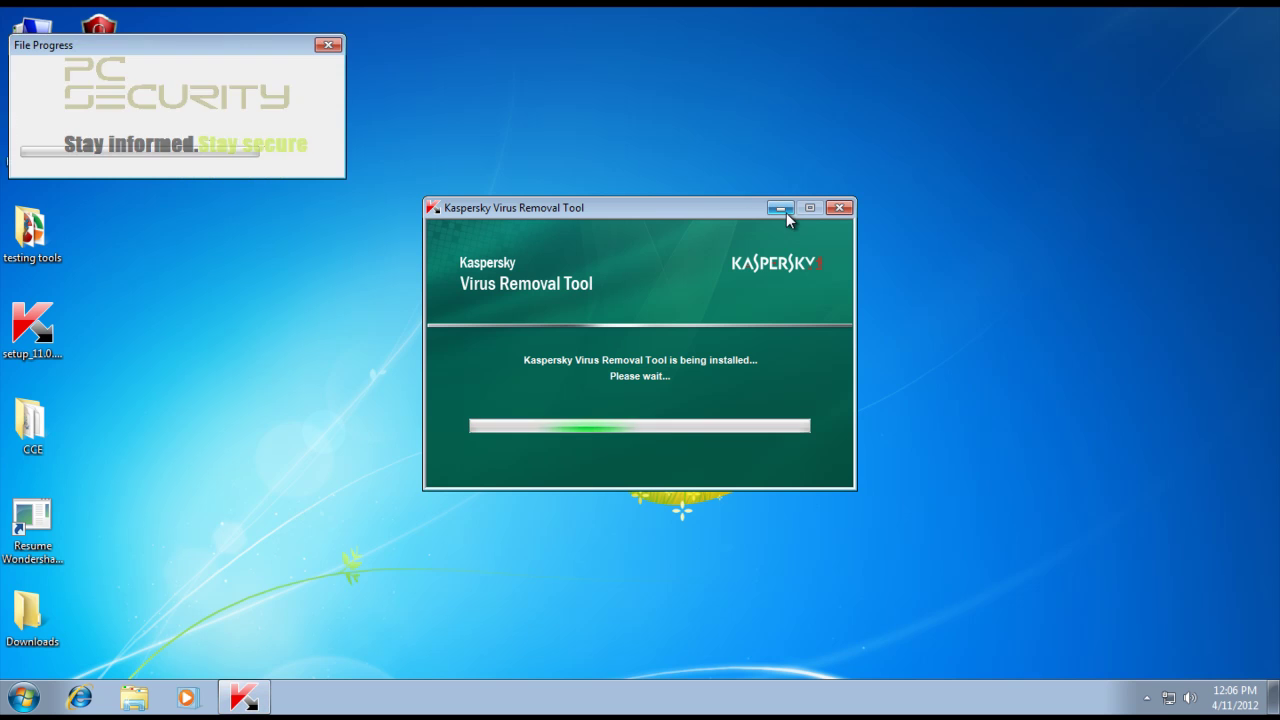
{"action": "right_click", "coordinate": [277, 294]}
{"action": "left_click", "coordinate": [303, 343]}
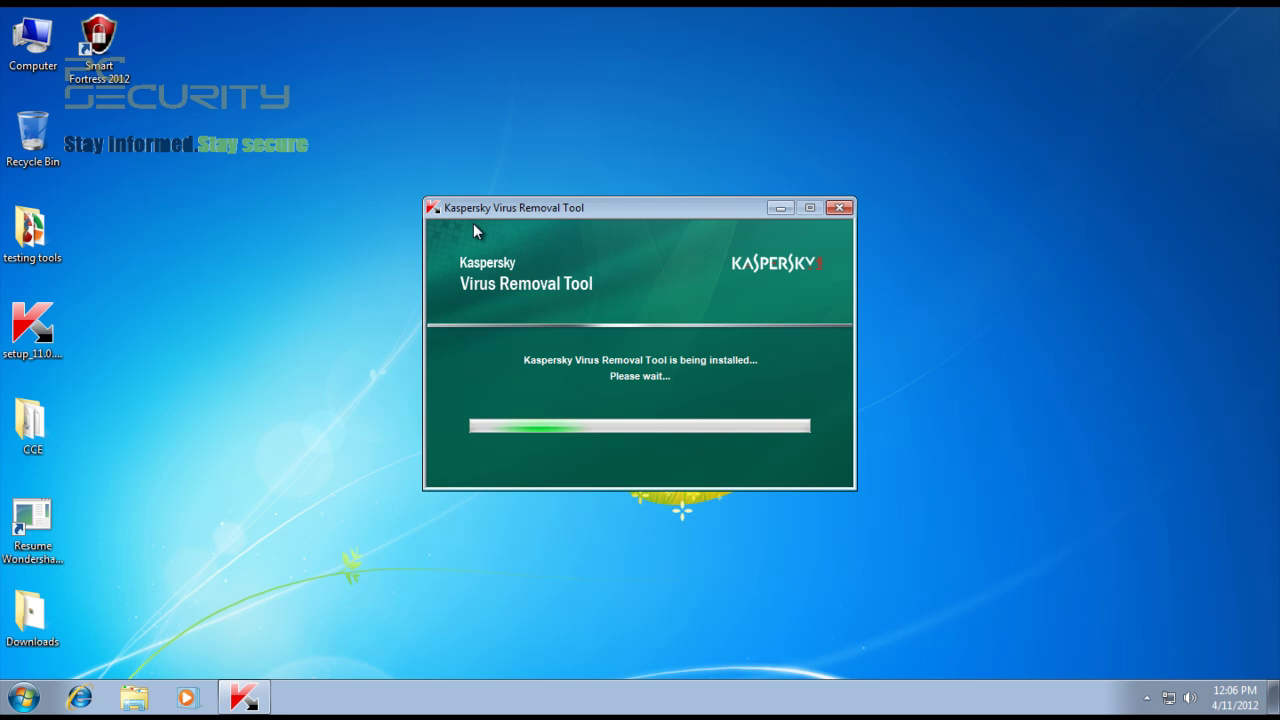
{"action": "mouse_move", "coordinate": [582, 212]}
{"action": "left_mouse_down"}
{"action": "mouse_move", "coordinate": [575, 203]}
{"action": "mouse_move", "coordinate": [603, 192]}
{"action": "mouse_move", "coordinate": [571, 219]}
{"action": "left_mouse_up"}
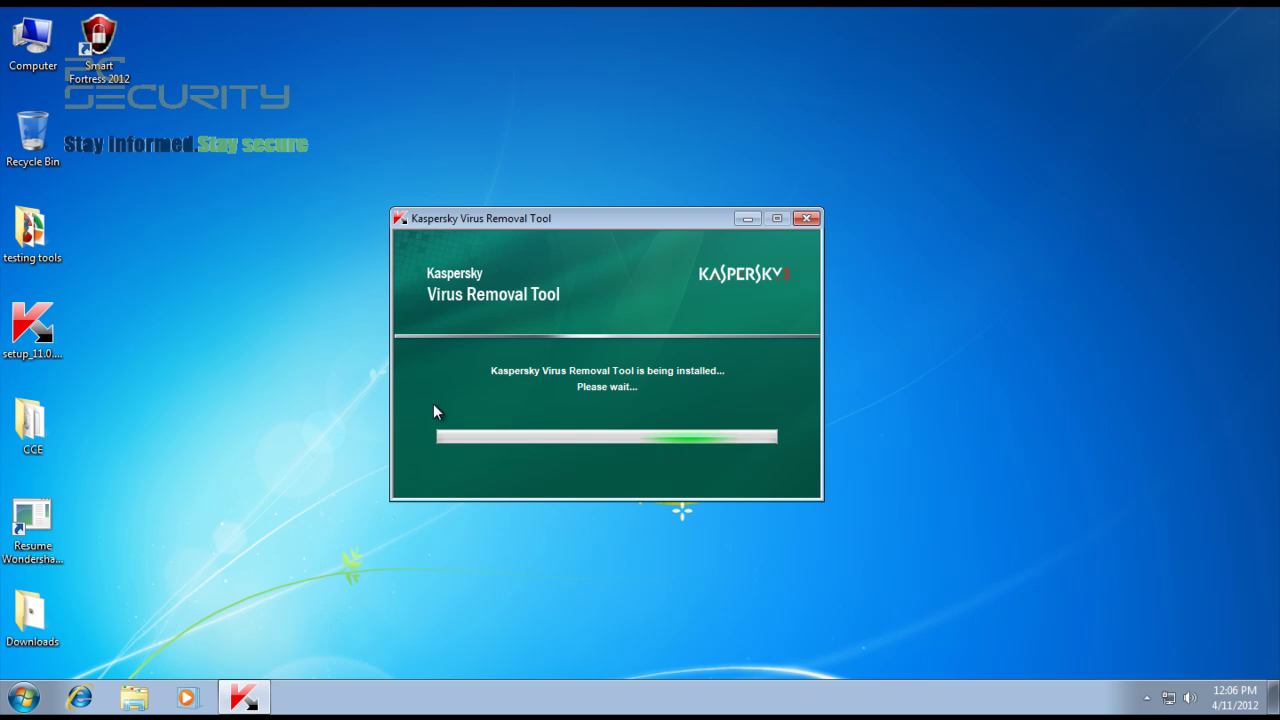
Step: Refresh the desktop, check the tray icons, and nudge the installer window while it installs
{"action": "right_click", "coordinate": [233, 348]}
{"action": "left_click", "coordinate": [256, 402]}
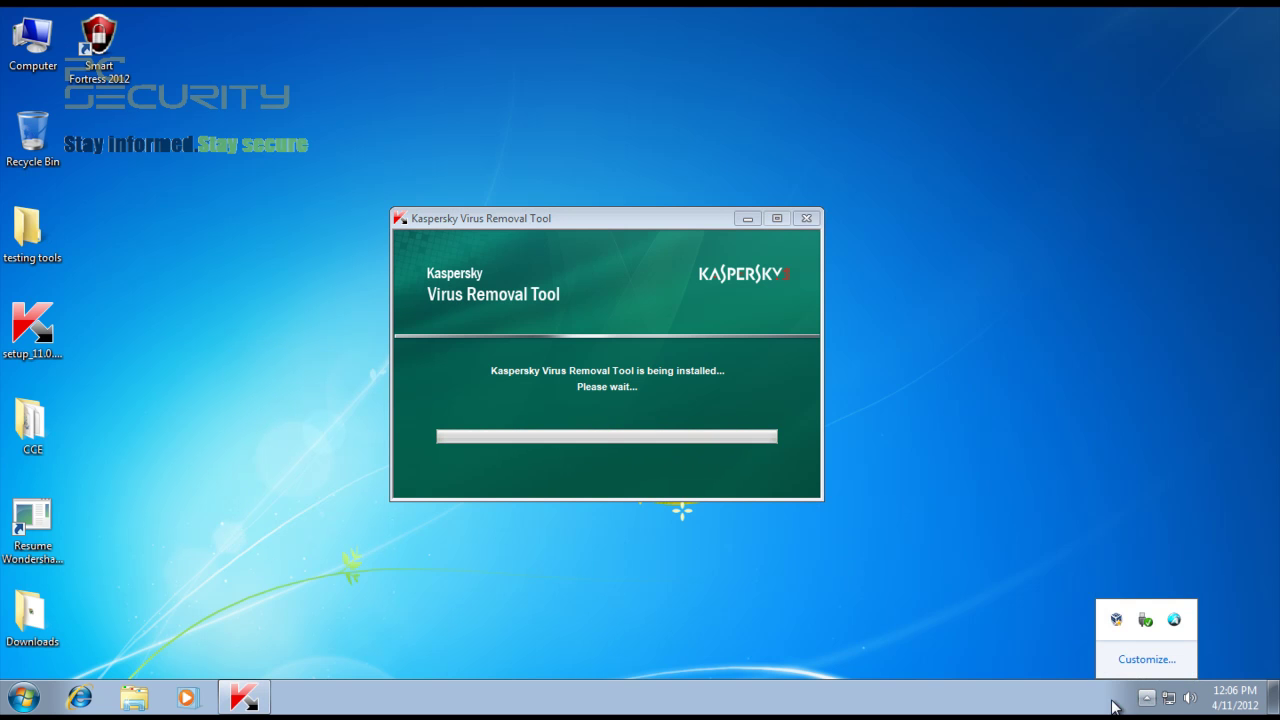
{"action": "left_click", "coordinate": [1146, 703]}
{"action": "left_click", "coordinate": [1026, 706]}
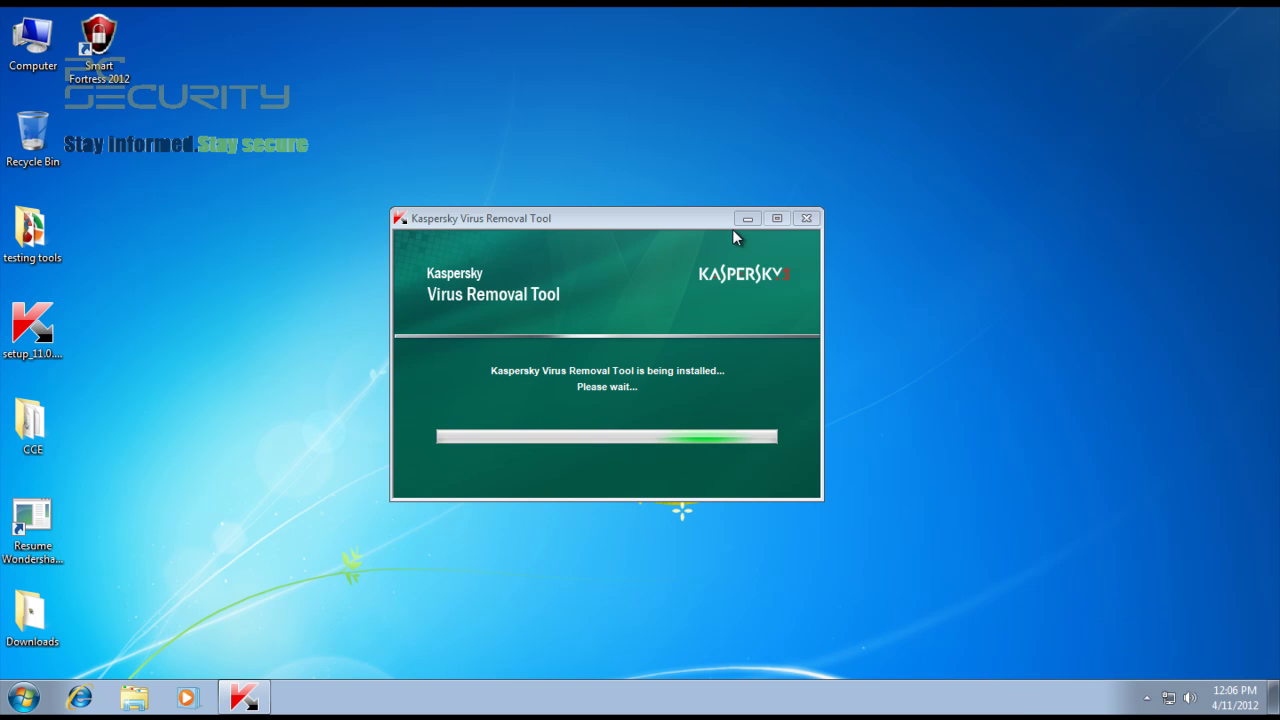
{"action": "left_click_drag", "start_coordinate": [651, 216], "coordinate": [676, 209]}
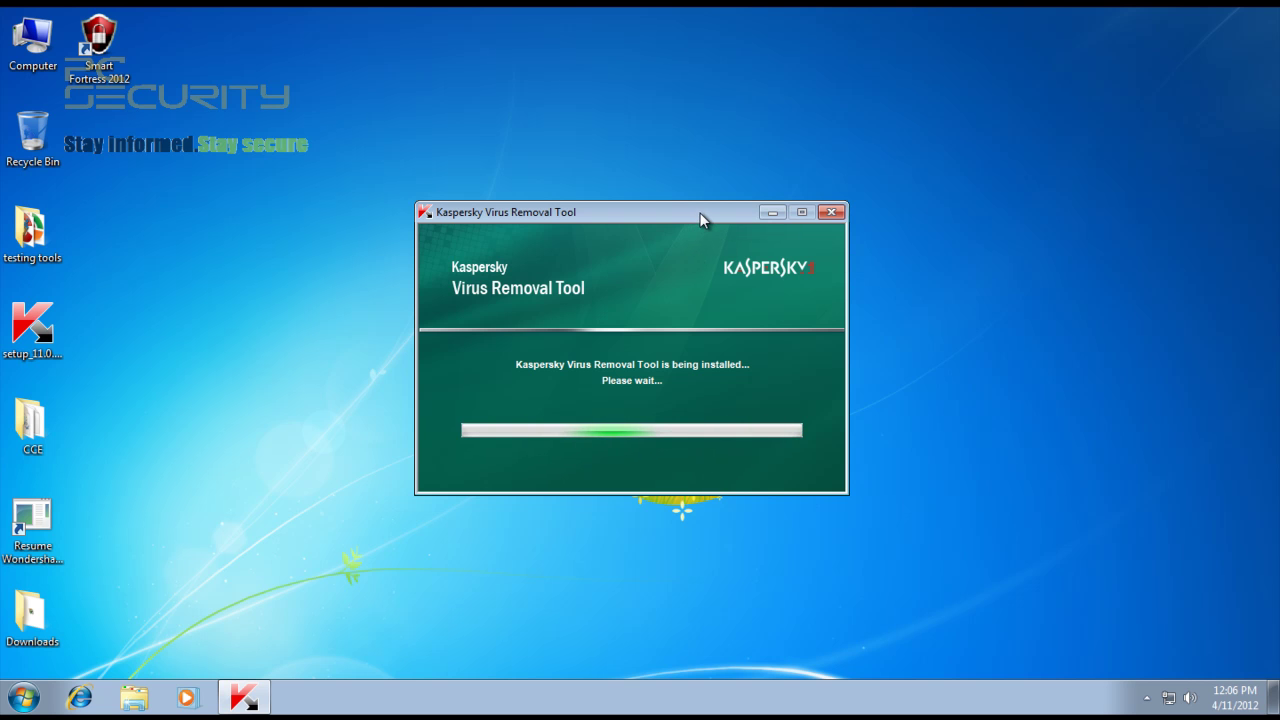
{"action": "left_click_drag", "start_coordinate": [694, 213], "coordinate": [703, 211]}
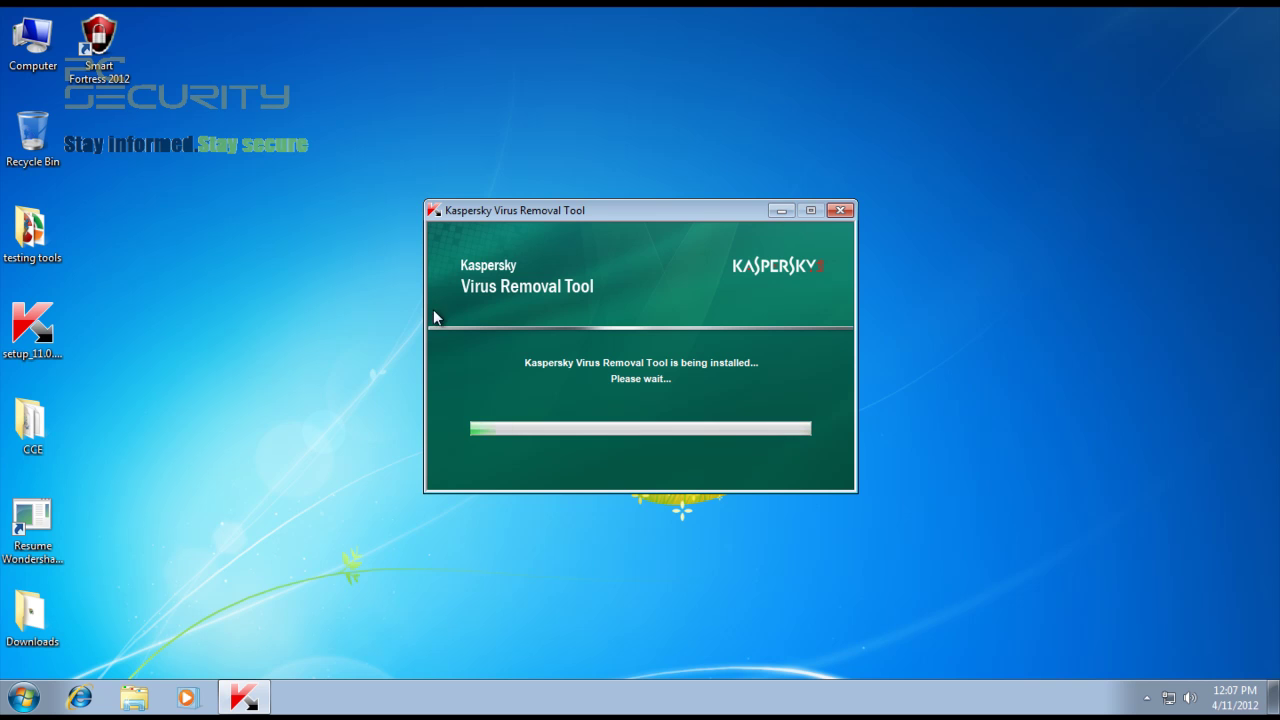
{"action": "left_click_drag", "start_coordinate": [539, 211], "coordinate": [551, 211]}
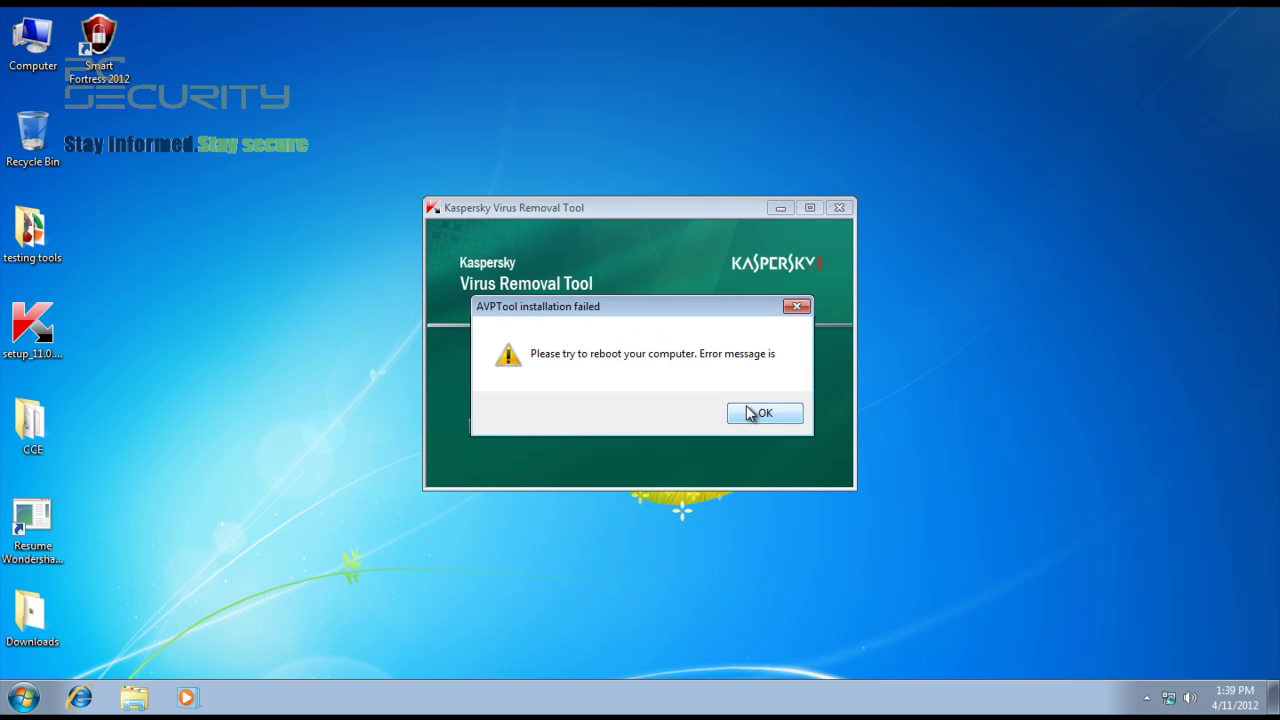
{"action": "left_click", "coordinate": [749, 415]}
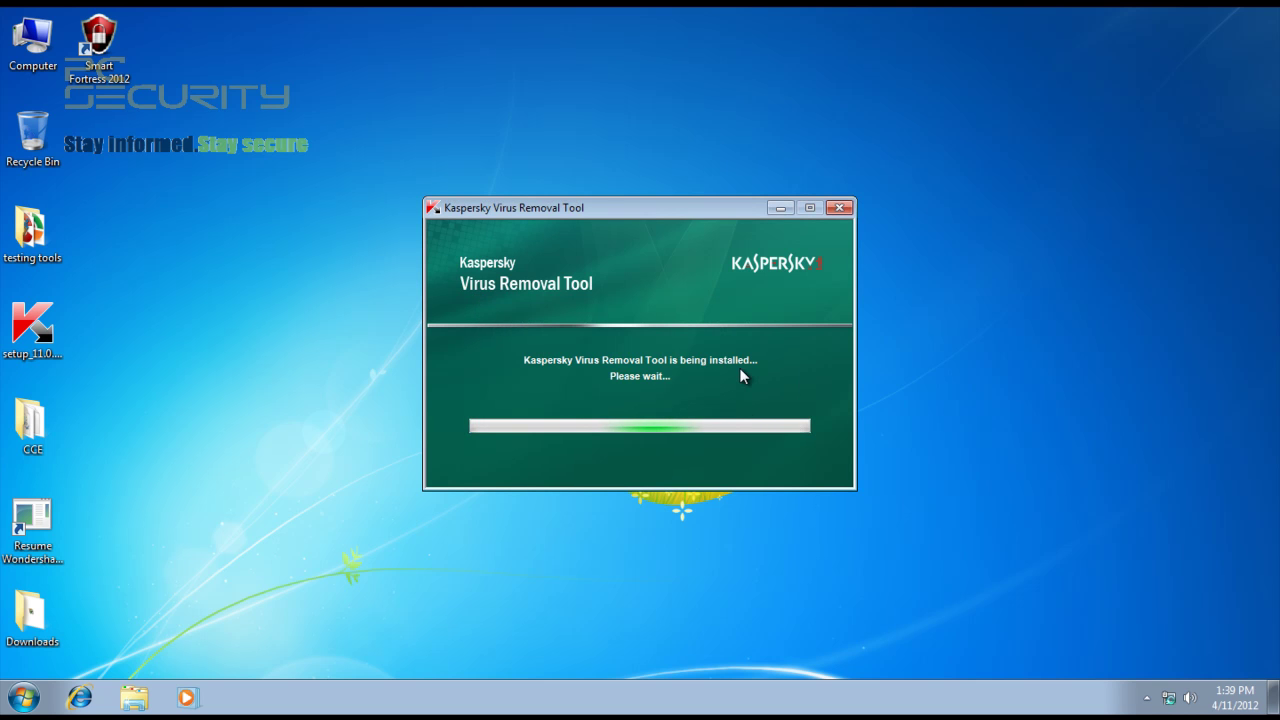
{"action": "left_click", "coordinate": [776, 209]}
{"action": "right_click", "coordinate": [410, 268]}
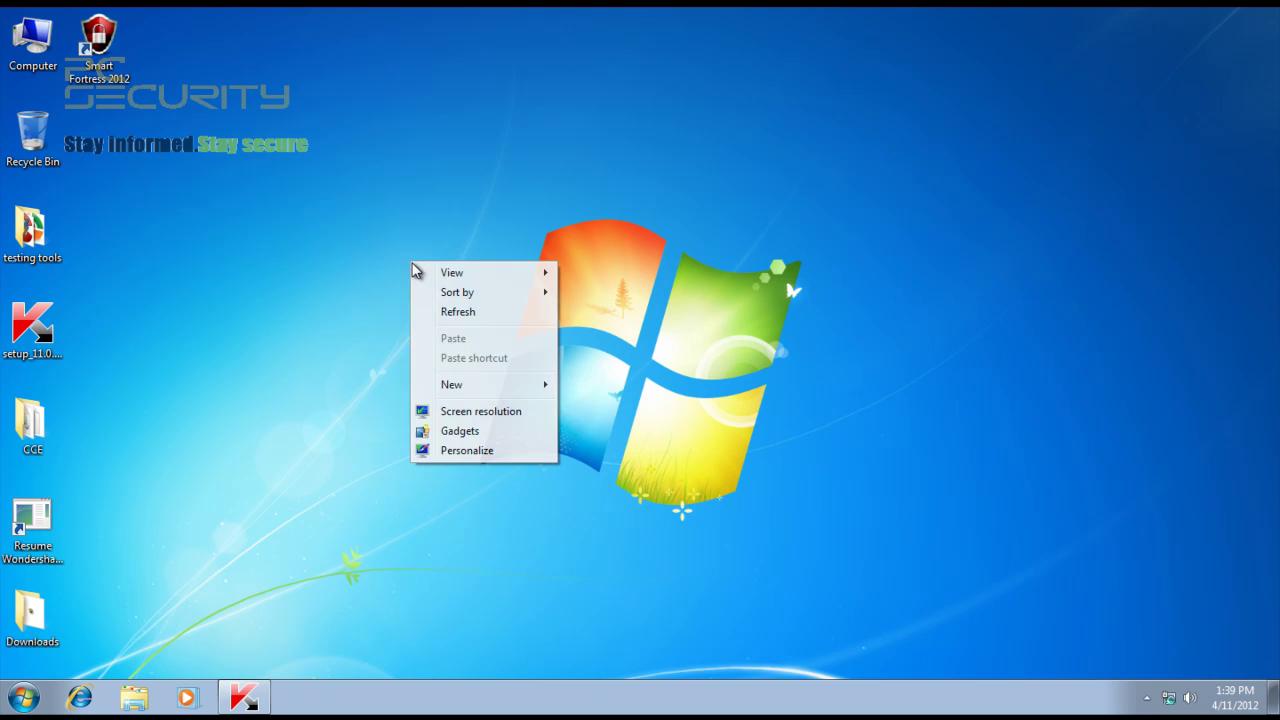
{"action": "left_click", "coordinate": [445, 310]}
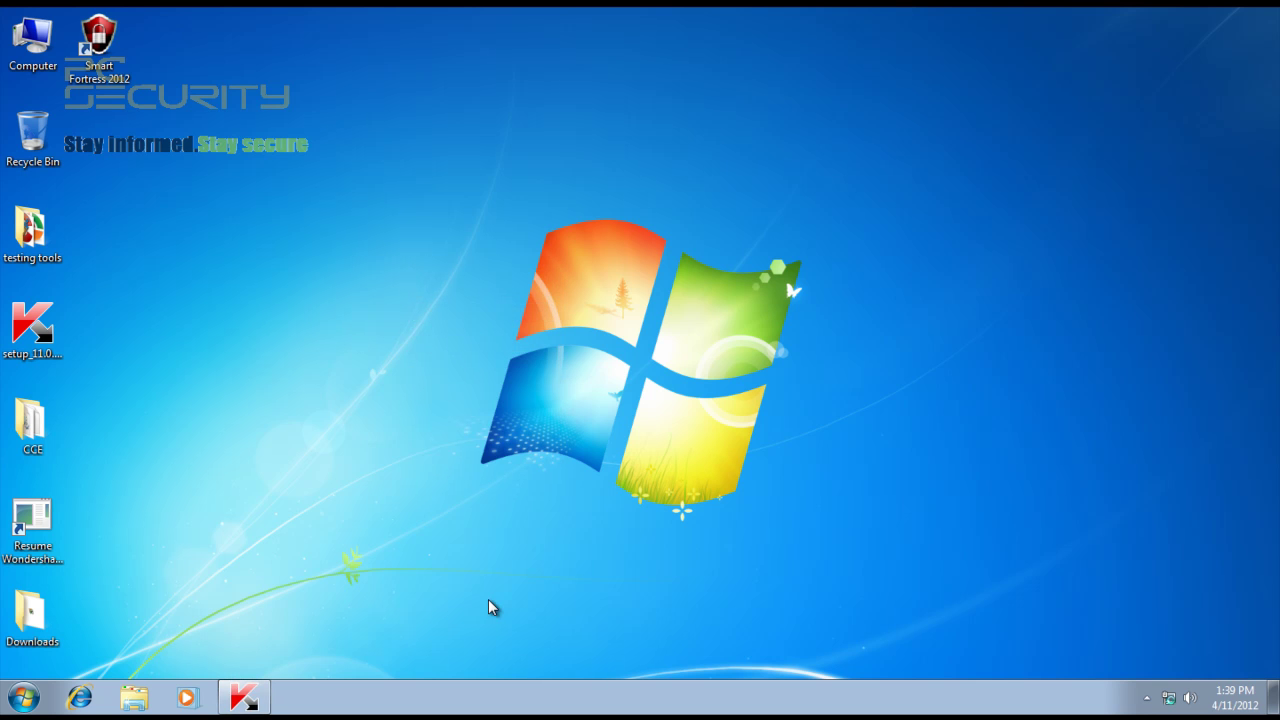
{"action": "left_click", "coordinate": [247, 700]}
{"action": "left_click", "coordinate": [247, 700]}
{"action": "left_click", "coordinate": [1147, 697]}
{"action": "left_click", "coordinate": [1033, 700]}
{"action": "right_click", "coordinate": [846, 703]}
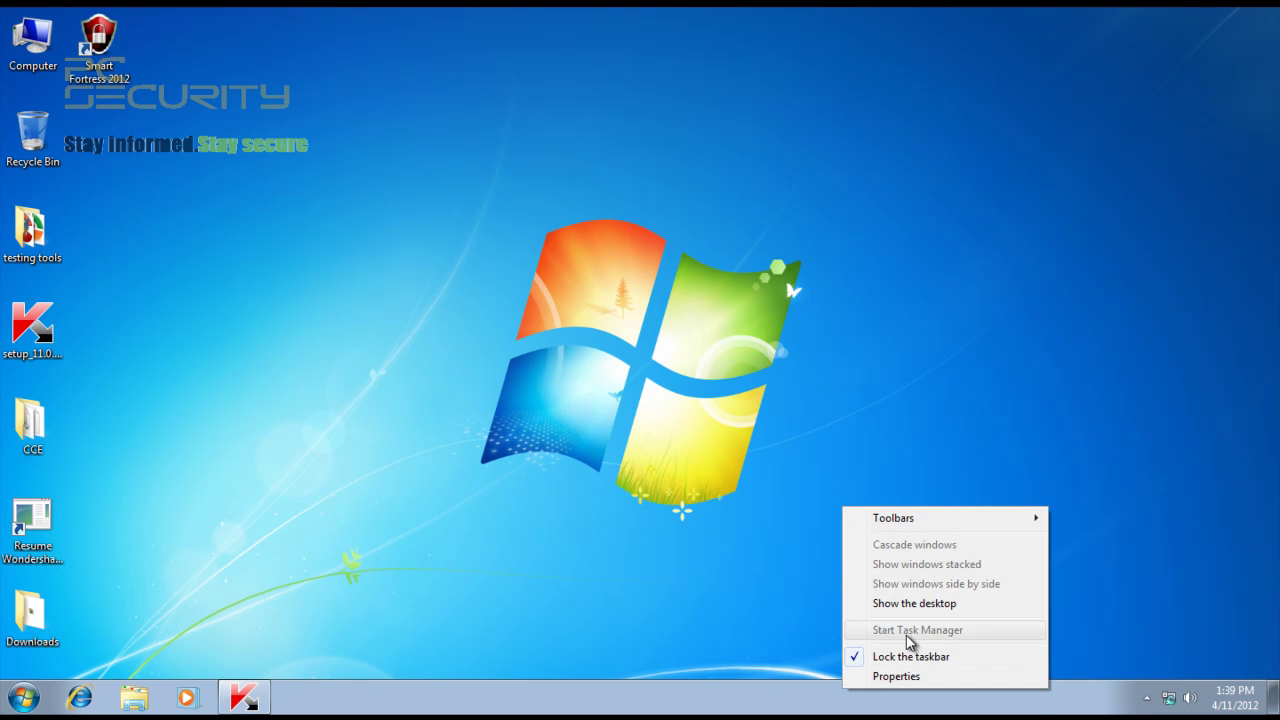
{"action": "left_click", "coordinate": [604, 470]}
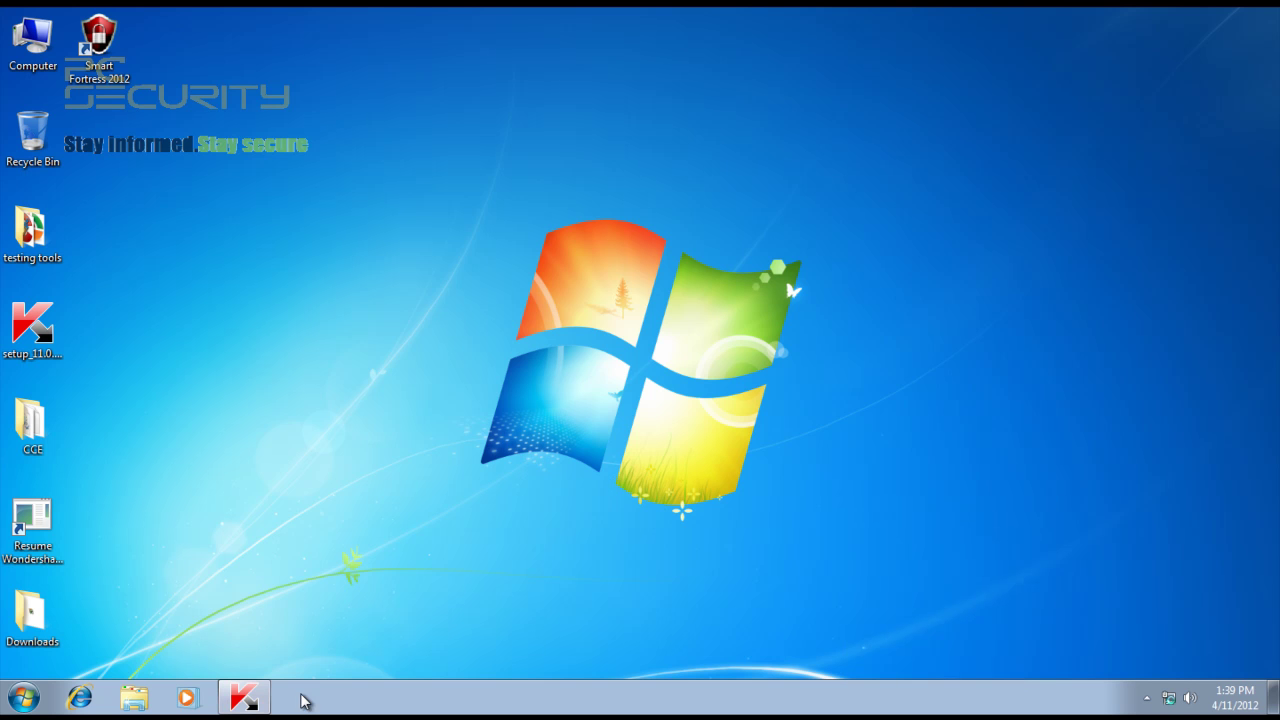
{"action": "mouse_move", "coordinate": [250, 690]}
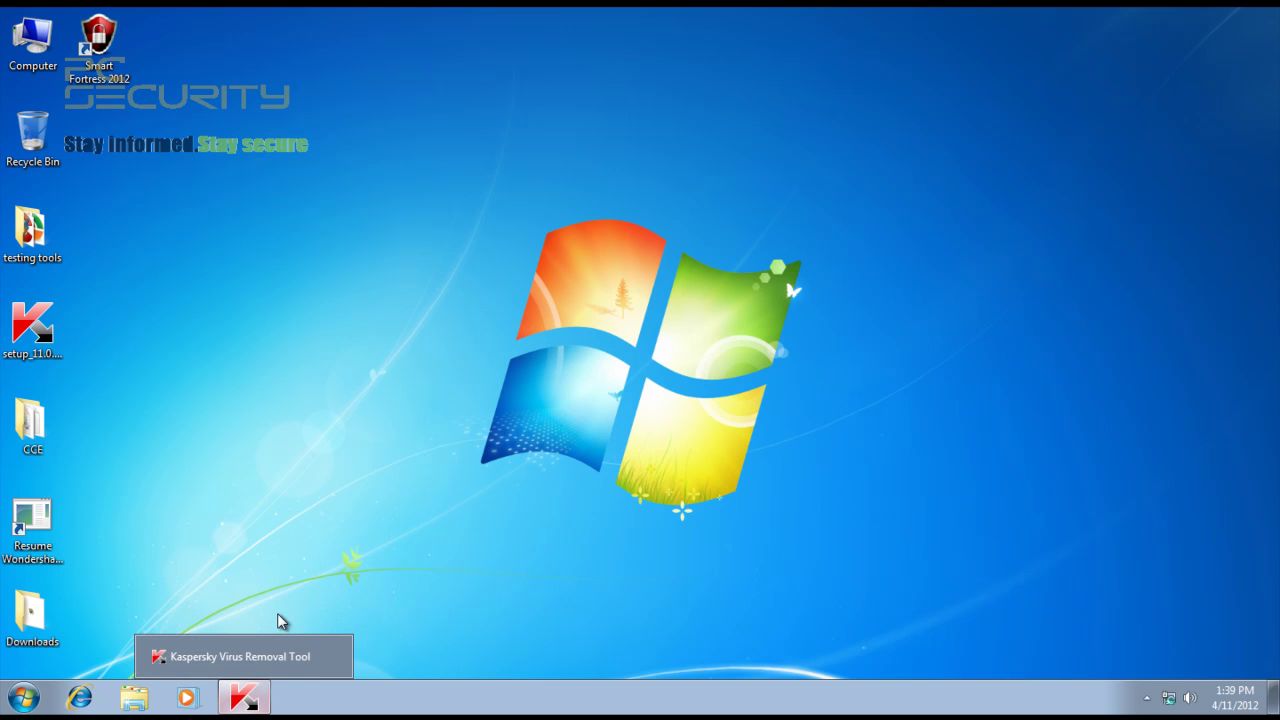
{"action": "left_click", "coordinate": [245, 699]}
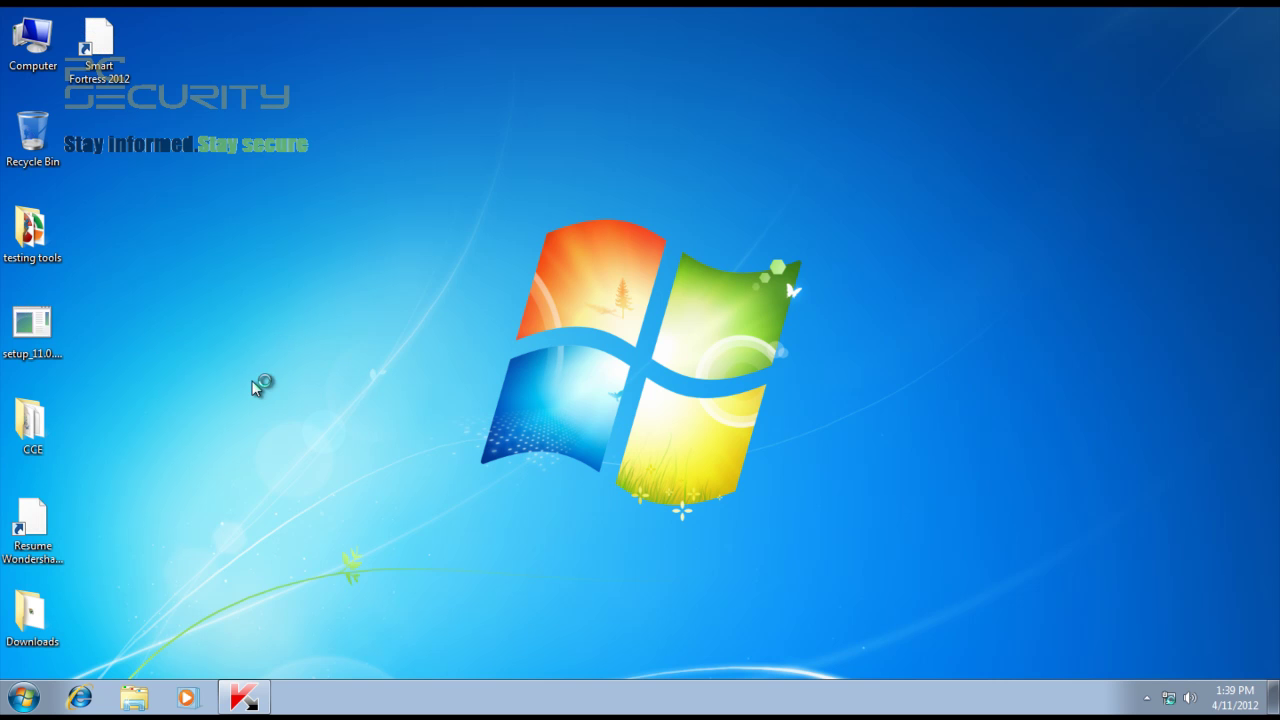
Step: Launch the Kaspersky setup file from the desktop and refresh the desktop so icons redraw
{"action": "double_click", "coordinate": [32, 330]}
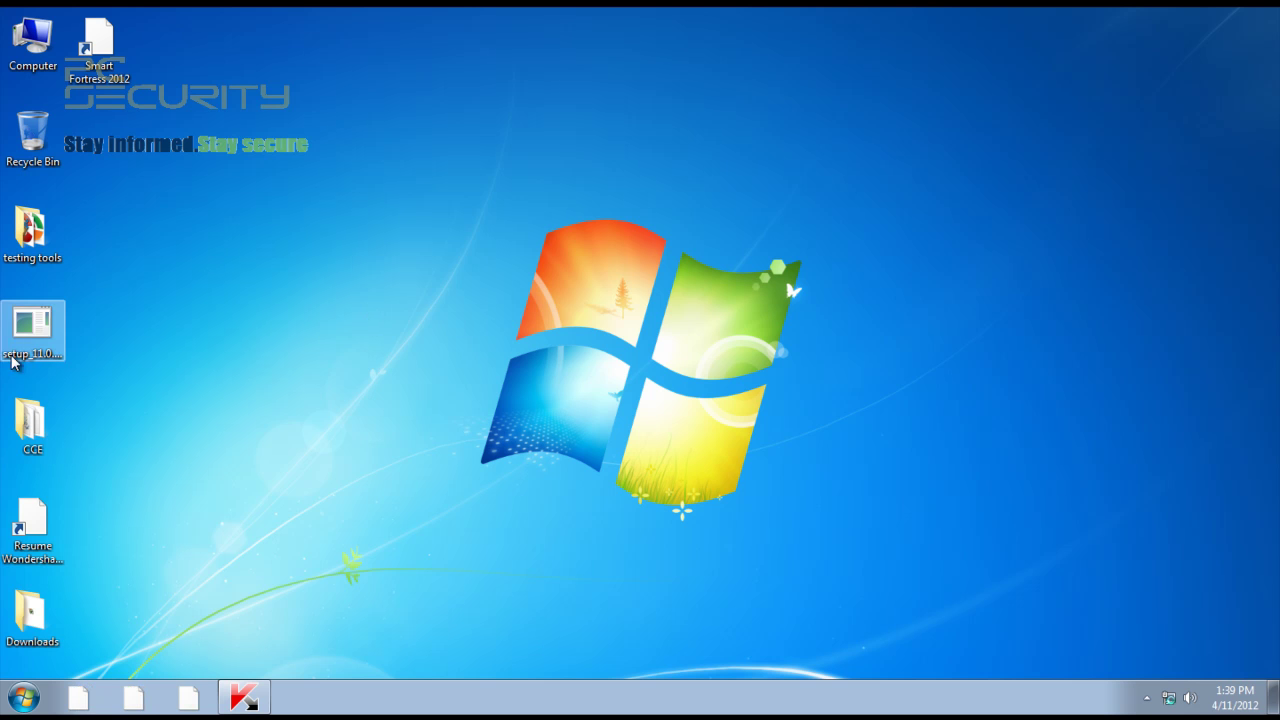
{"action": "left_click", "coordinate": [24, 697]}
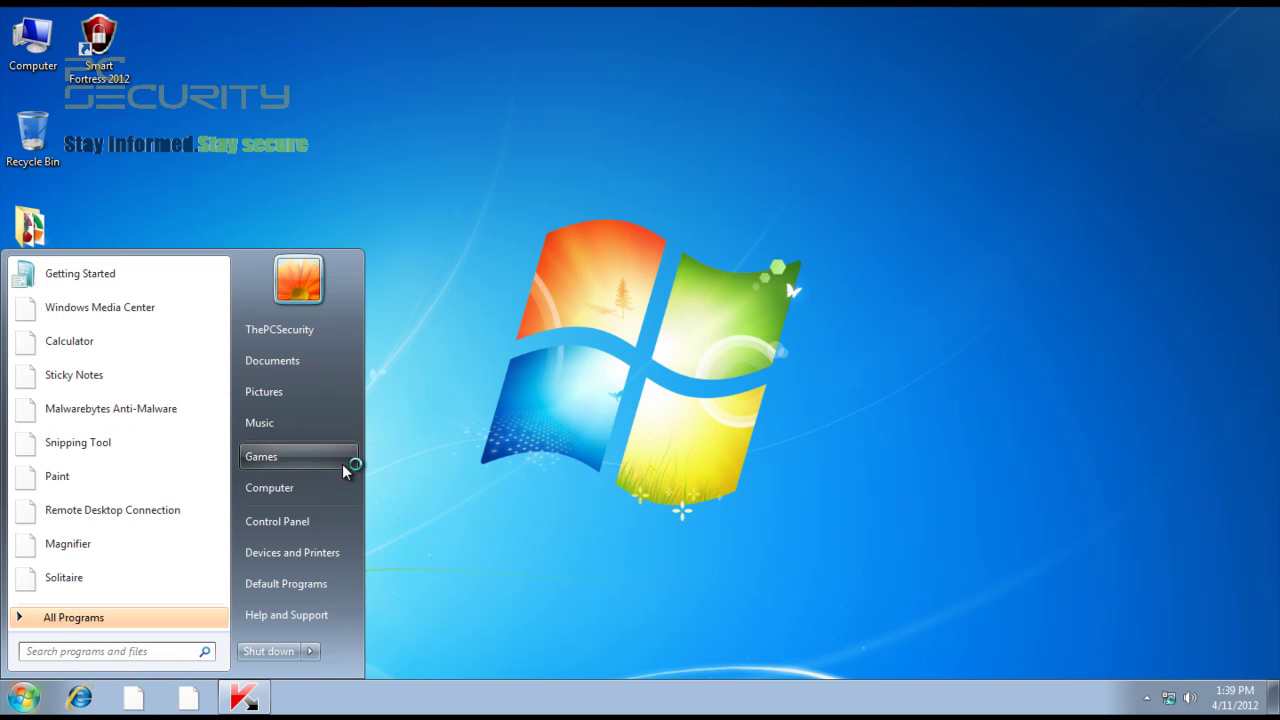
{"action": "left_click", "coordinate": [488, 420]}
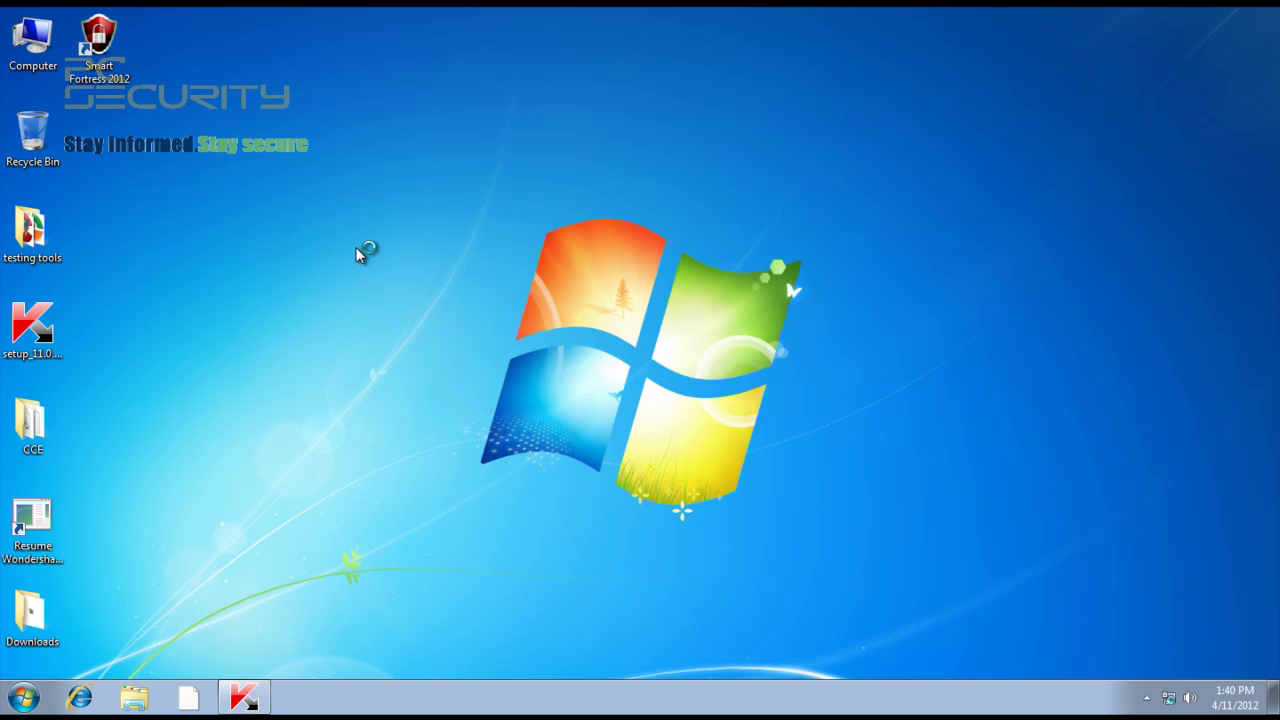
{"action": "left_click", "coordinate": [409, 306]}
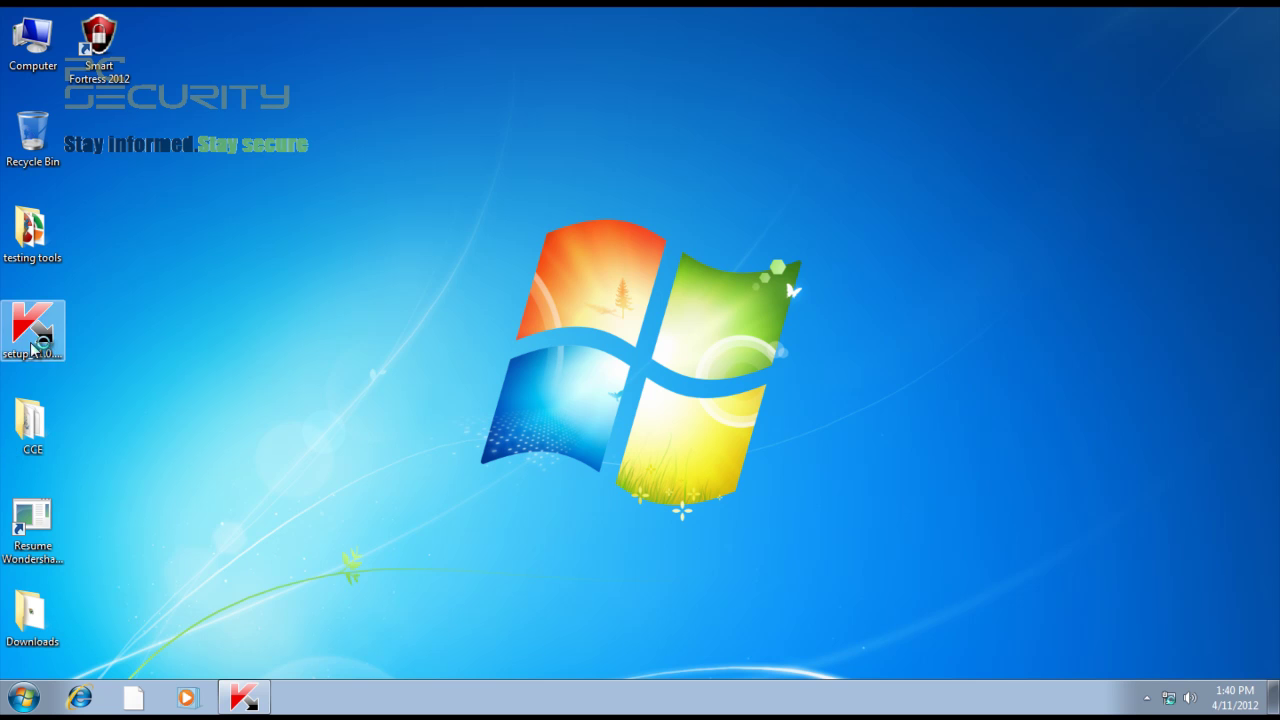
Step: Check the hidden tray icons, then bring up and dismiss the desktop context menu
{"action": "left_click", "coordinate": [1146, 697]}
{"action": "left_click", "coordinate": [1103, 693]}
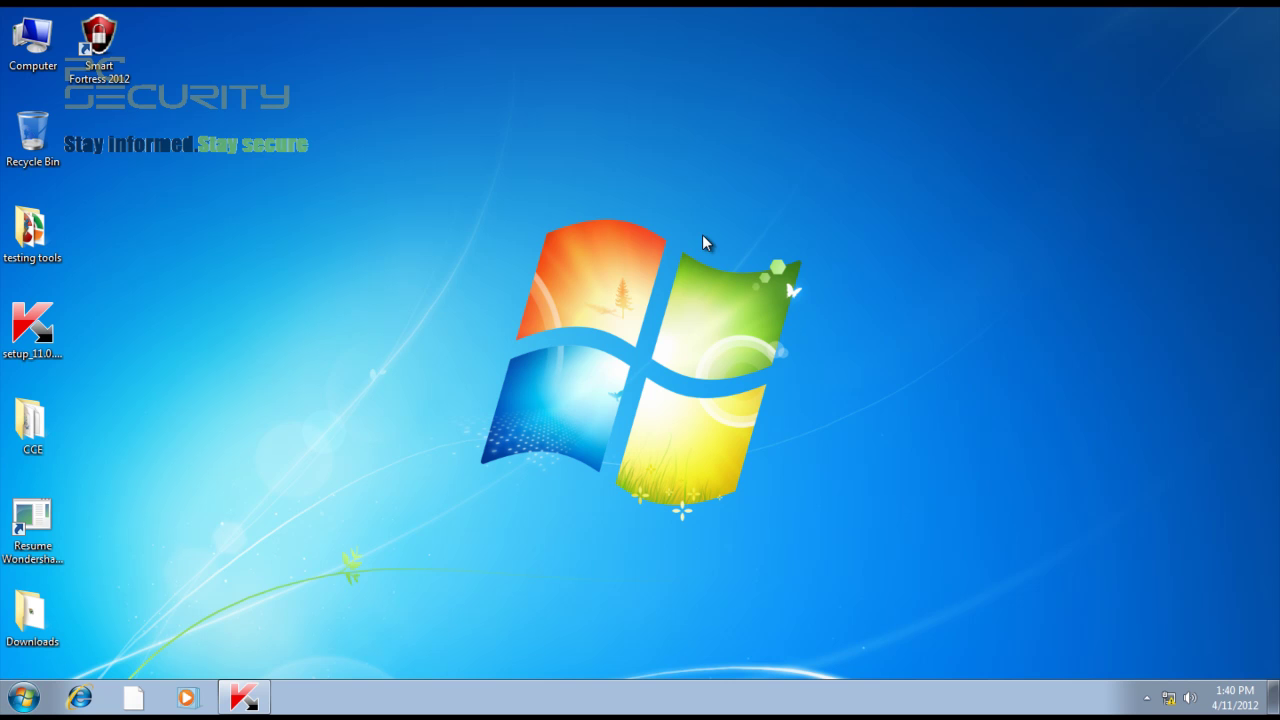
{"action": "right_click", "coordinate": [482, 316]}
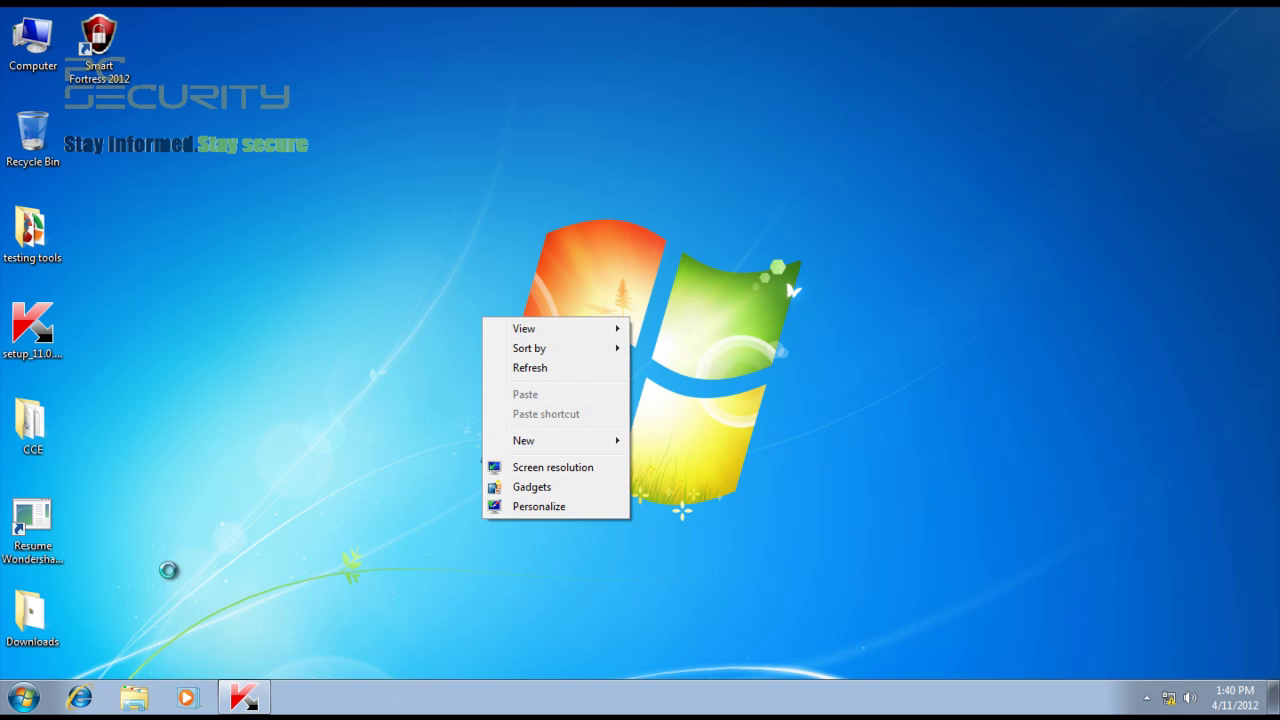
{"action": "left_click", "coordinate": [220, 504]}
{"action": "double_click", "coordinate": [50, 240]}
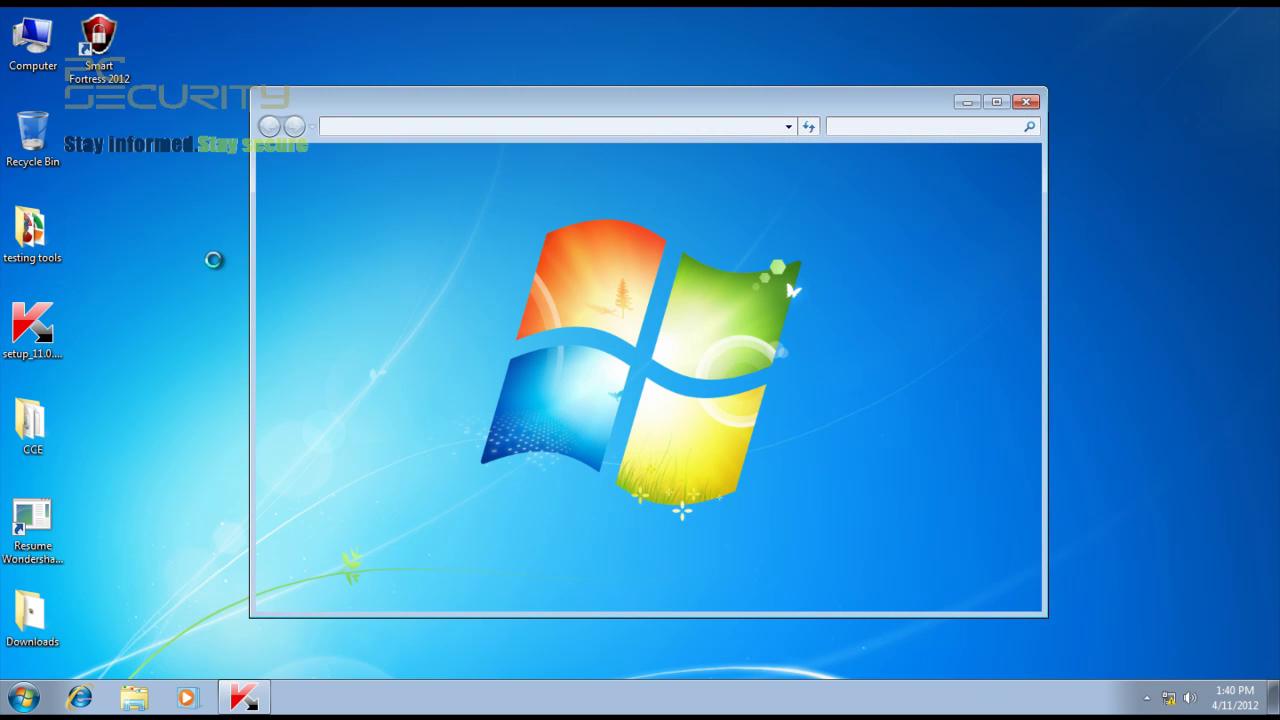
{"action": "right_click", "coordinate": [318, 695]}
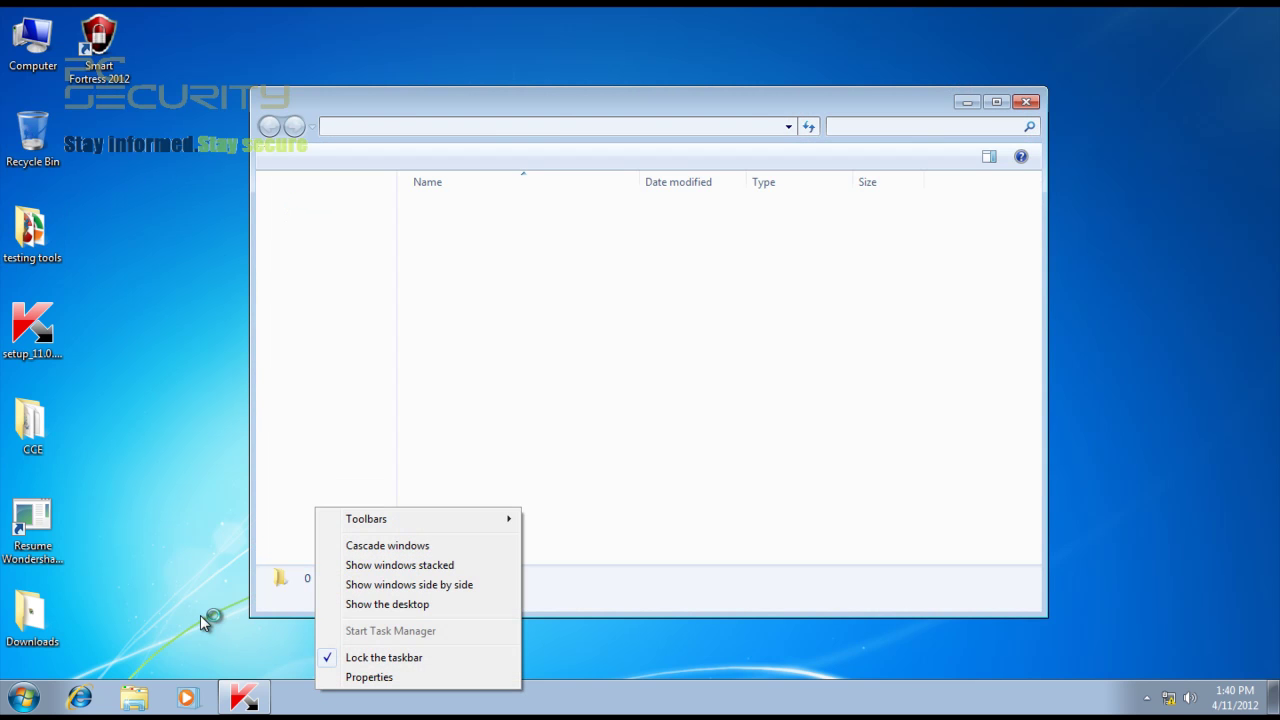
{"action": "left_click", "coordinate": [460, 320]}
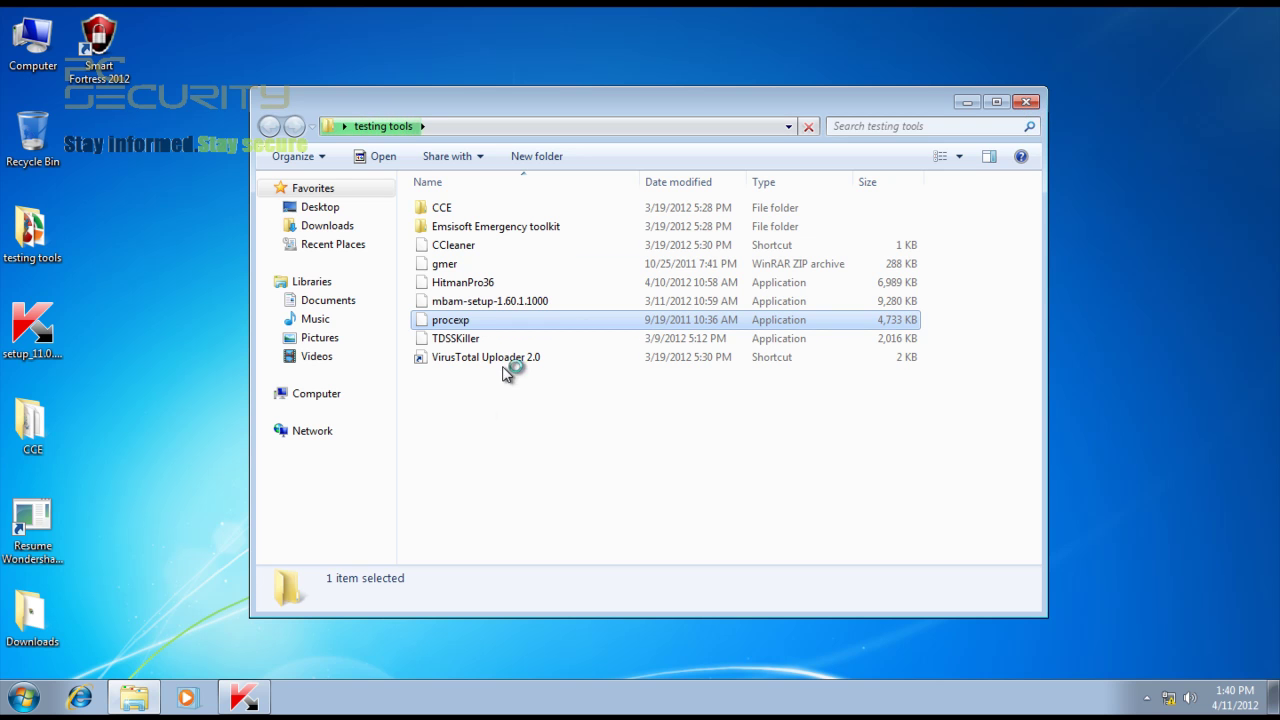
{"action": "left_click", "coordinate": [746, 350]}
{"action": "left_click", "coordinate": [740, 338]}
{"action": "left_click", "coordinate": [737, 321]}
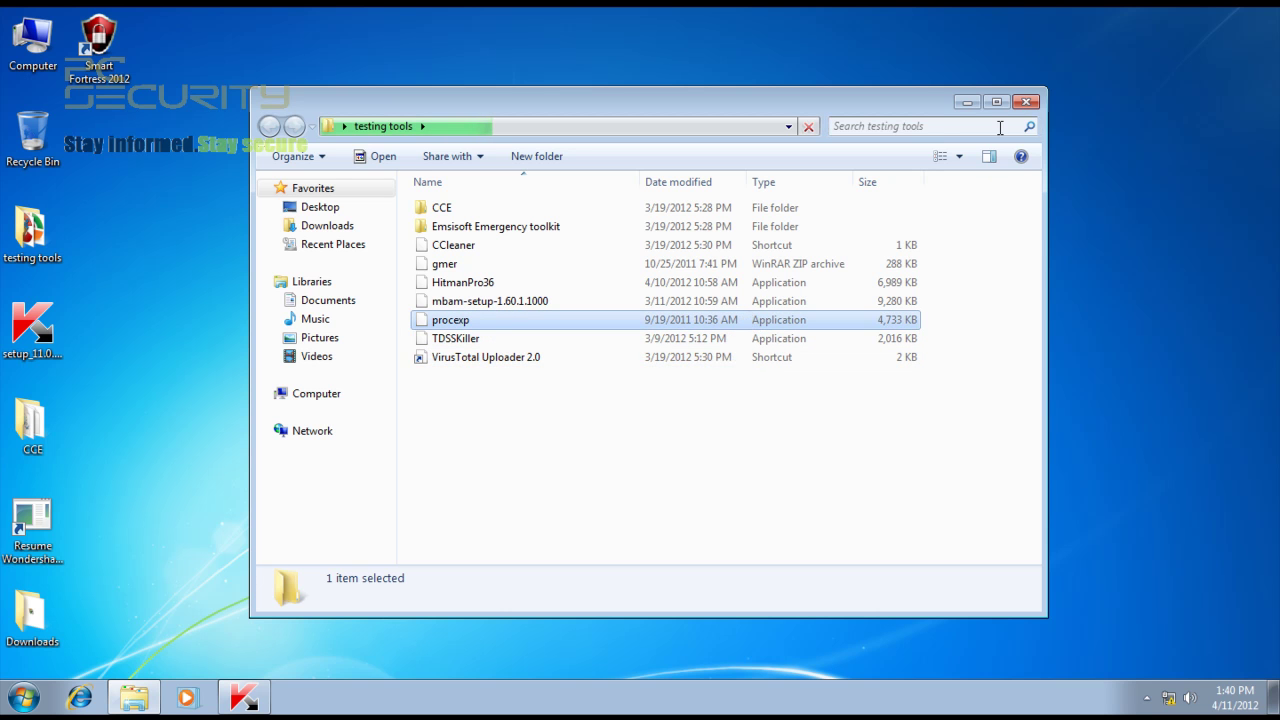
{"action": "left_click", "coordinate": [1027, 103]}
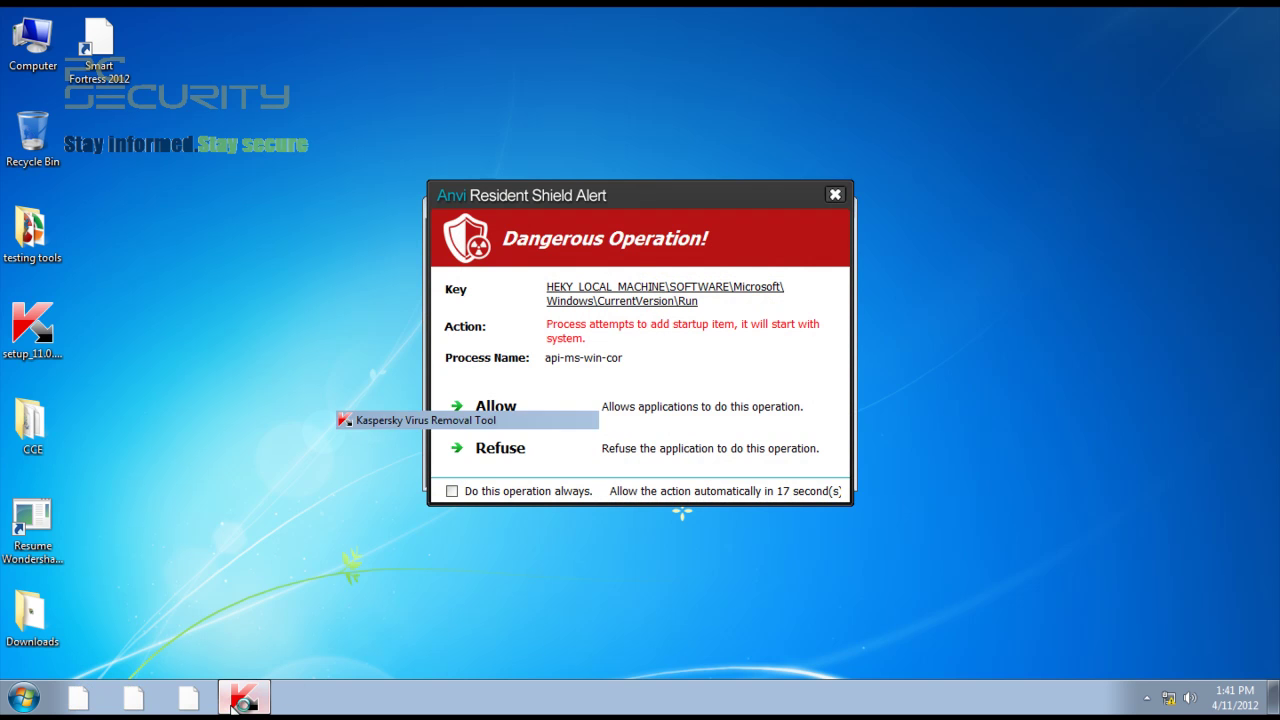
Step: Inspect the hidden tray icons and close the Anvi 'Dangerous Operation!' startup-item alert
{"action": "left_click", "coordinate": [1146, 697]}
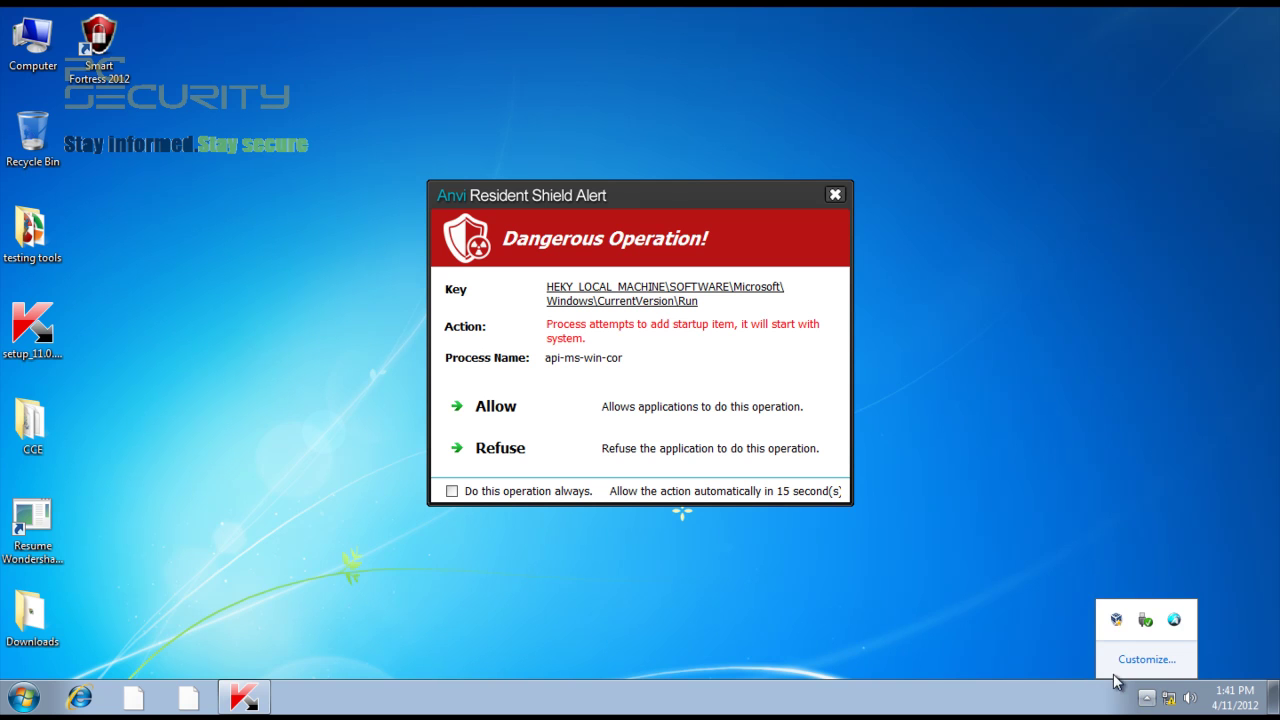
{"action": "right_click", "coordinate": [1174, 628]}
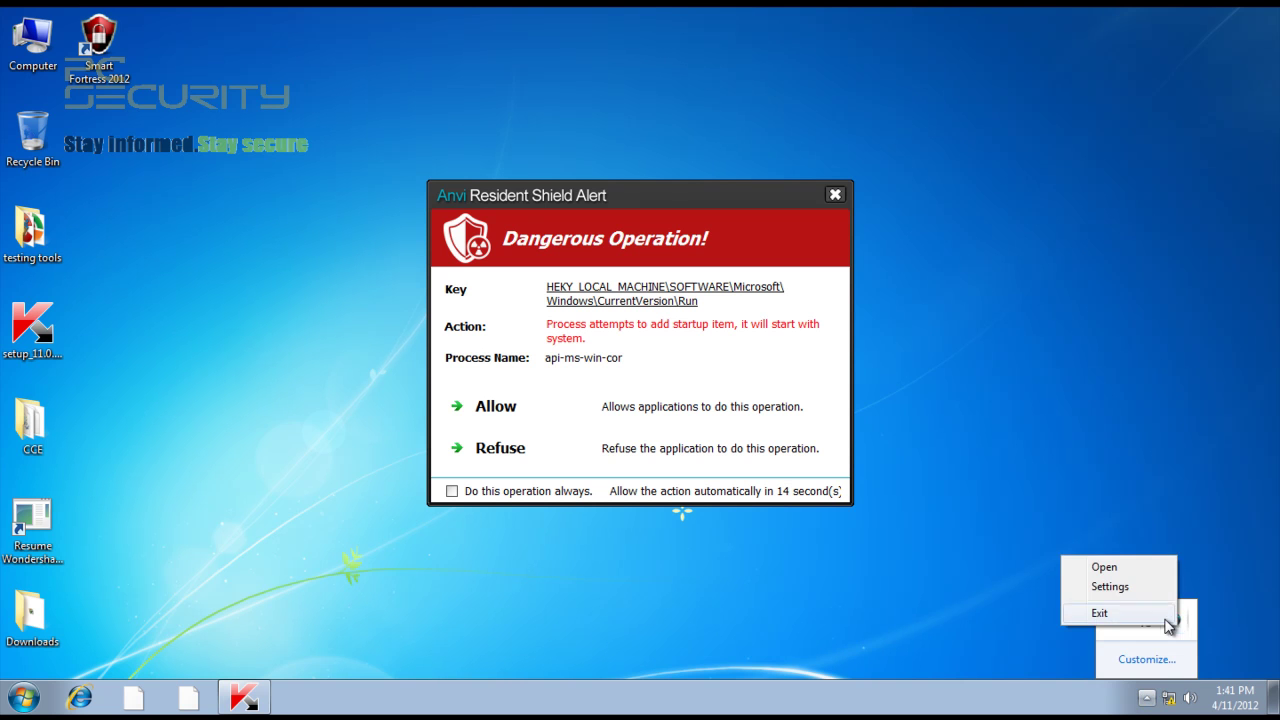
{"action": "left_click", "coordinate": [1065, 439]}
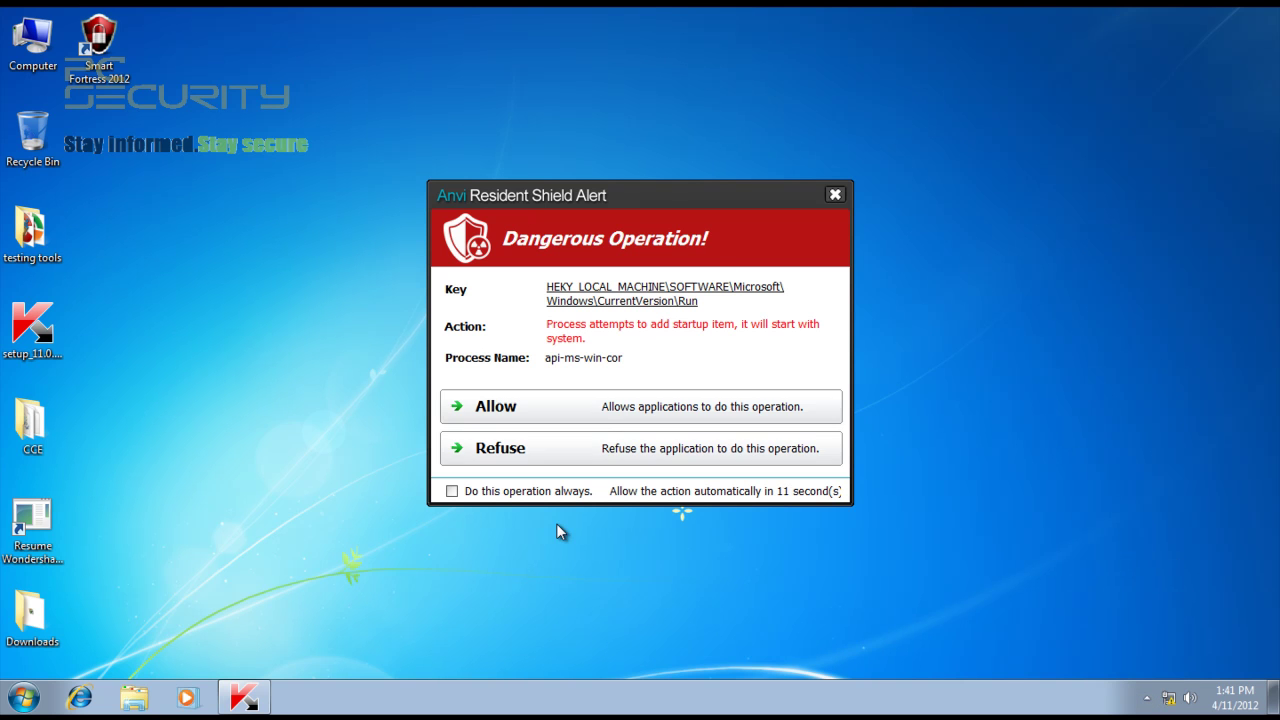
{"action": "left_click", "coordinate": [1147, 697]}
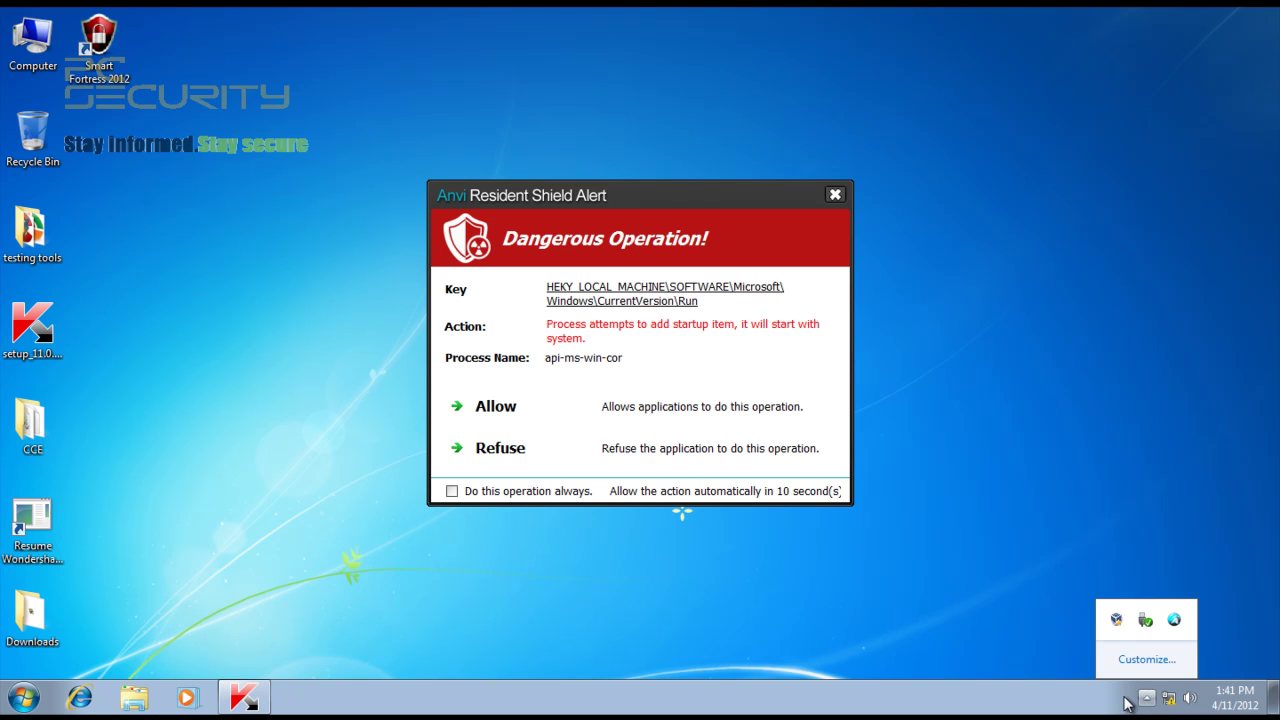
{"action": "left_click", "coordinate": [1043, 609]}
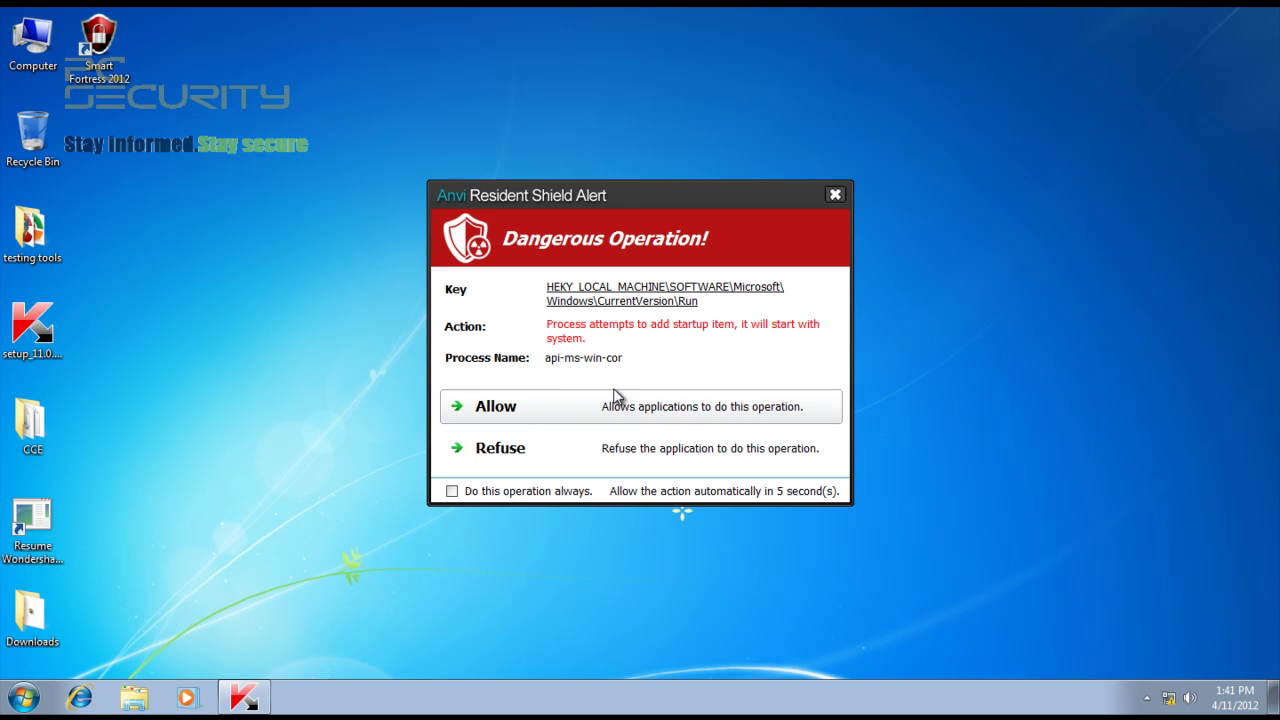
{"action": "left_click", "coordinate": [838, 195]}
Step: Exit the background program from its hidden tray icon
{"action": "left_click", "coordinate": [1146, 697]}
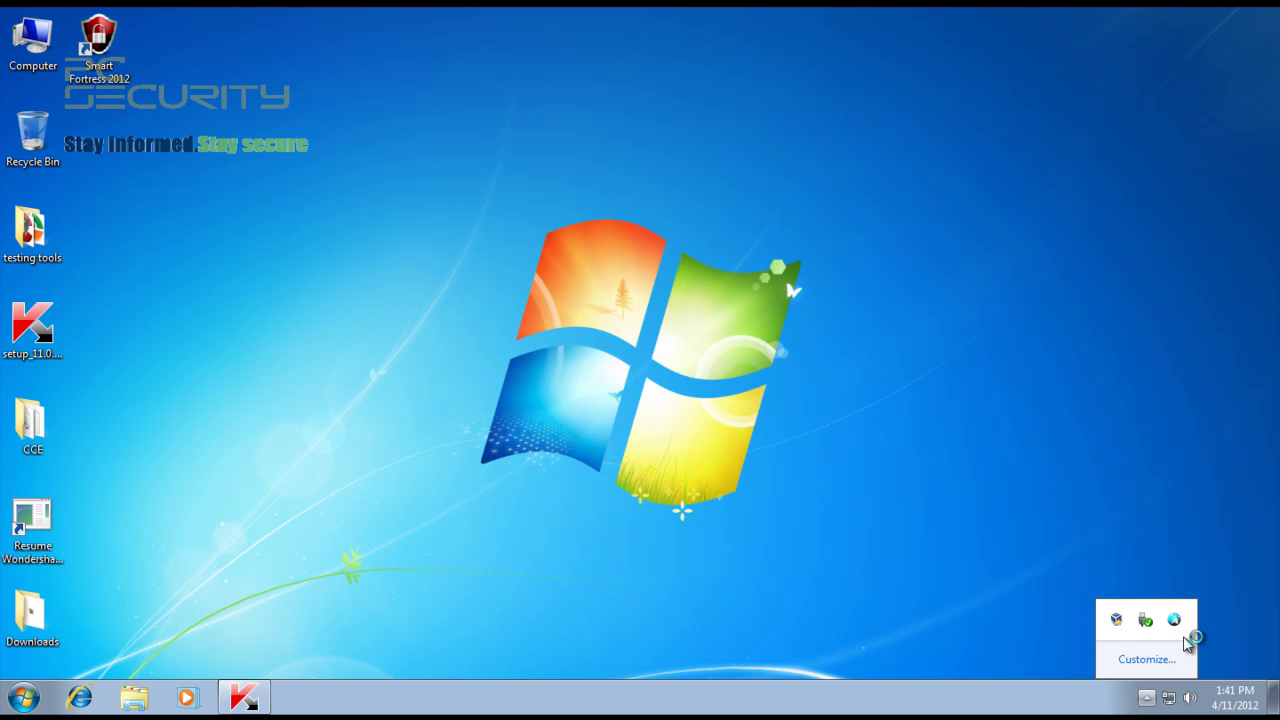
{"action": "right_click", "coordinate": [1175, 618]}
{"action": "left_click", "coordinate": [1100, 606]}
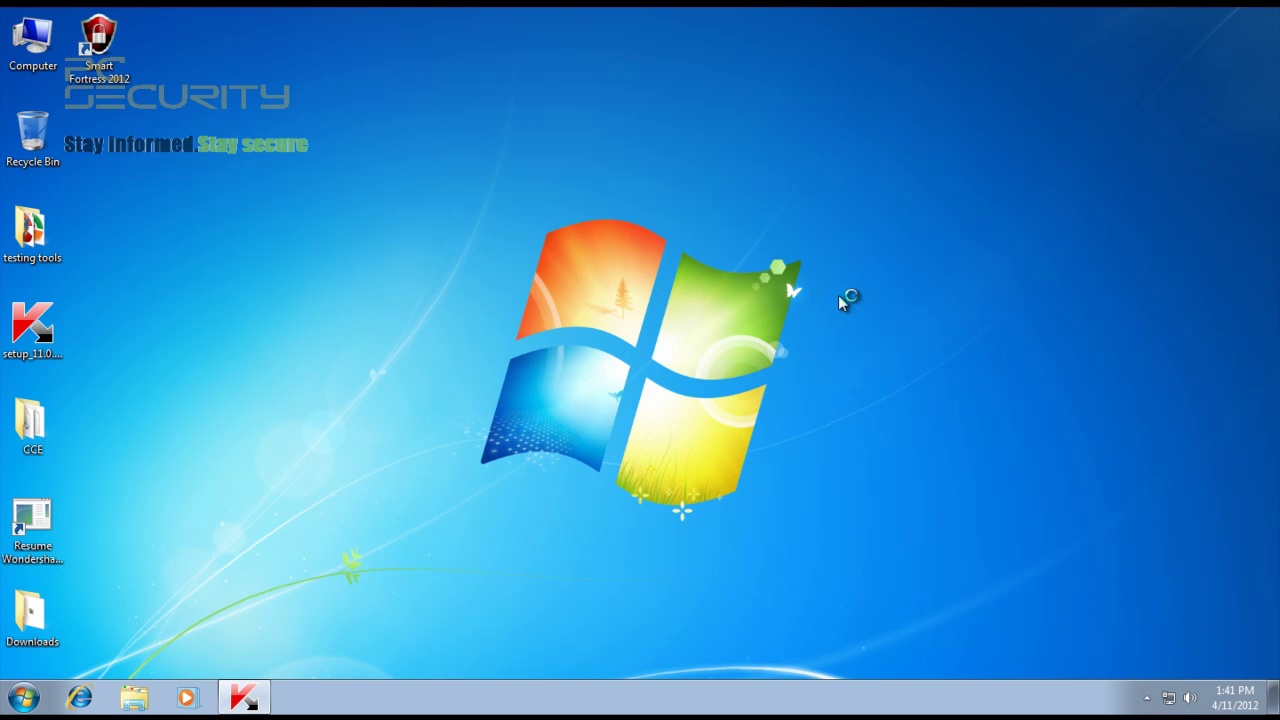
Step: Refresh the desktop, check the Kaspersky installer's progress, then minimize it
{"action": "right_click", "coordinate": [586, 265]}
{"action": "left_click", "coordinate": [612, 317]}
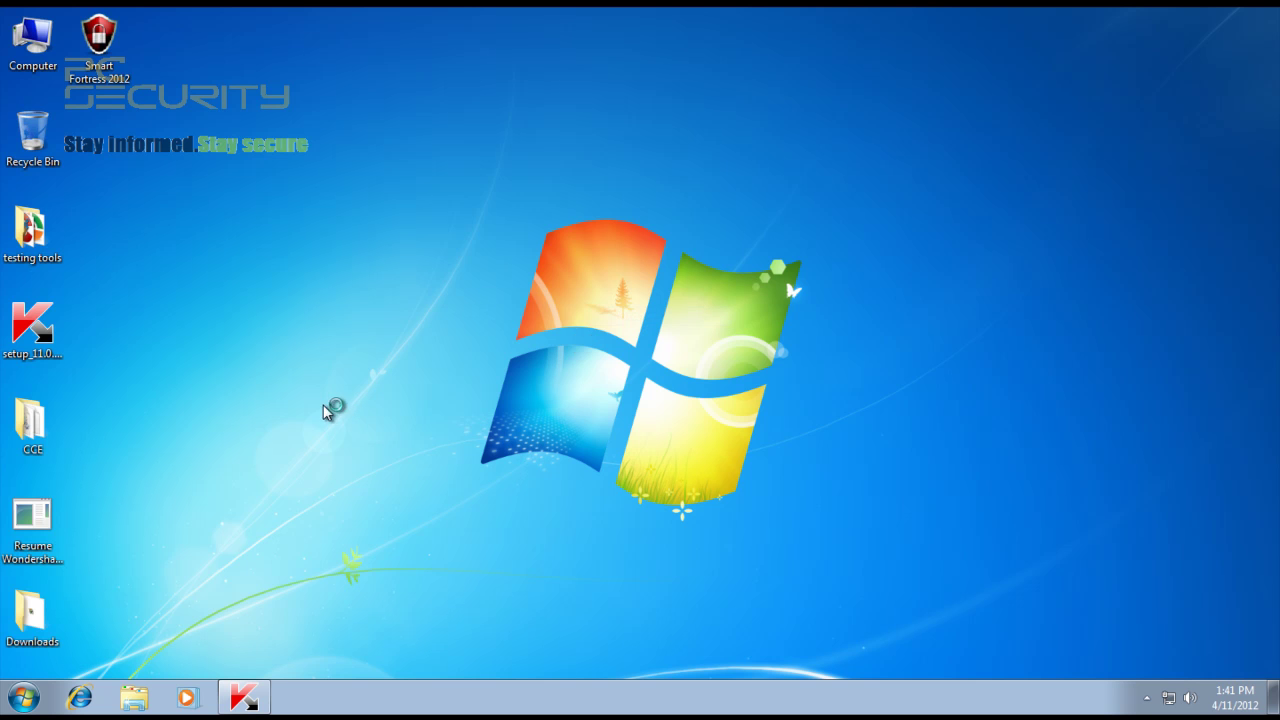
{"action": "left_click", "coordinate": [254, 698]}
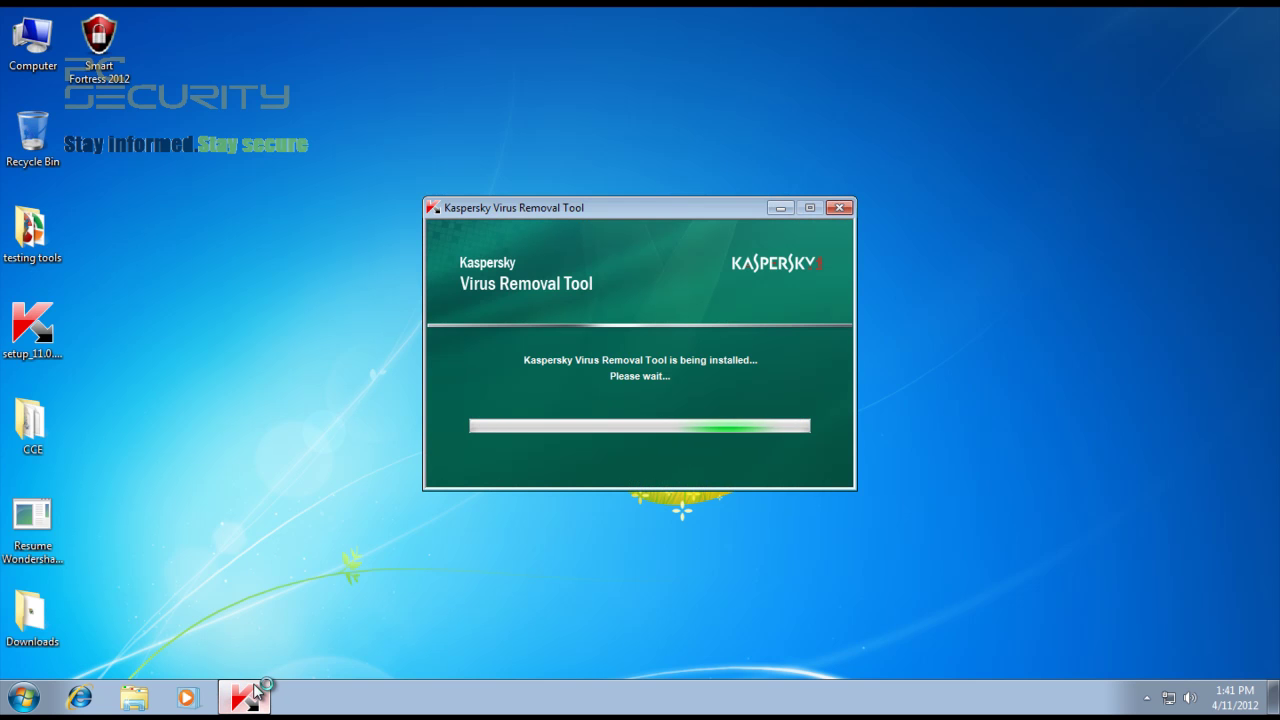
{"action": "left_click", "coordinate": [784, 206]}
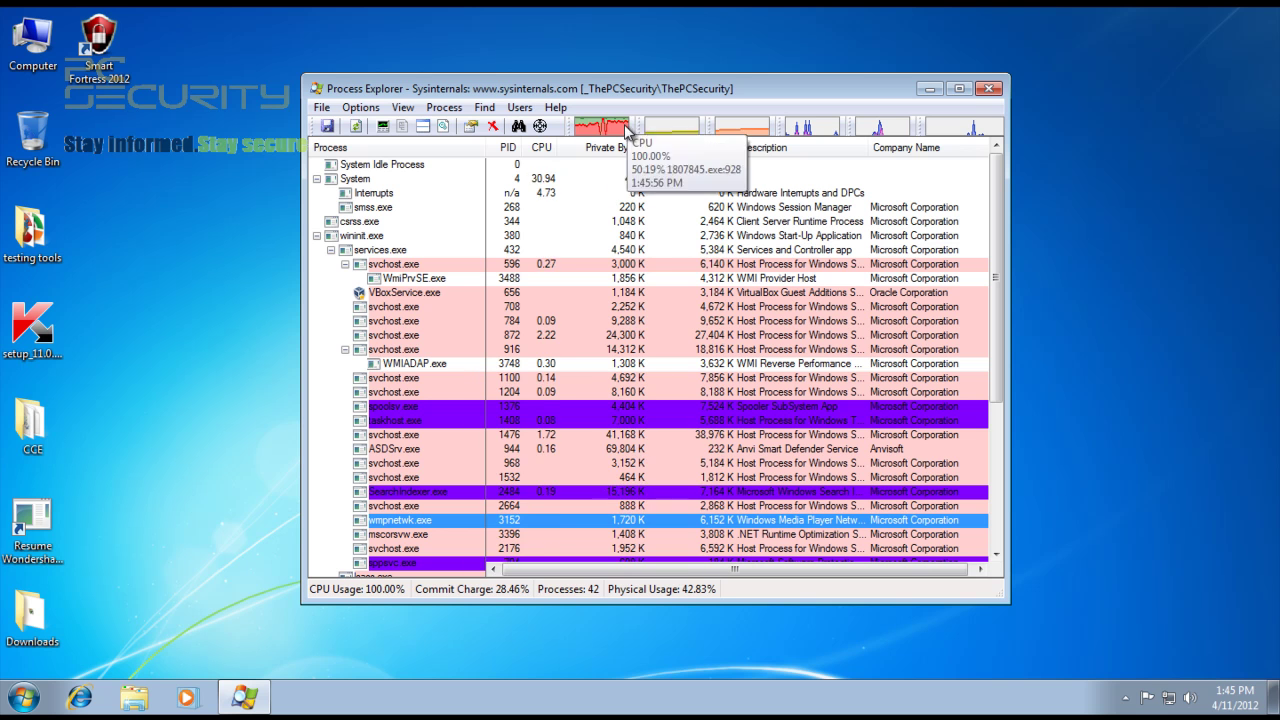
Step: Inspect svchost (PID 1100), netsh.exe, api-ms-win-core-file and 1807845.exe in Process Explorer
{"action": "left_click", "coordinate": [585, 377]}
{"action": "scroll", "coordinate": [585, 377], "scroll_direction": "down", "scroll_amount": 5}
{"action": "left_click", "coordinate": [420, 520]}
{"action": "left_click", "coordinate": [432, 540]}
{"action": "left_click", "coordinate": [440, 521]}
{"action": "left_click", "coordinate": [455, 505]}
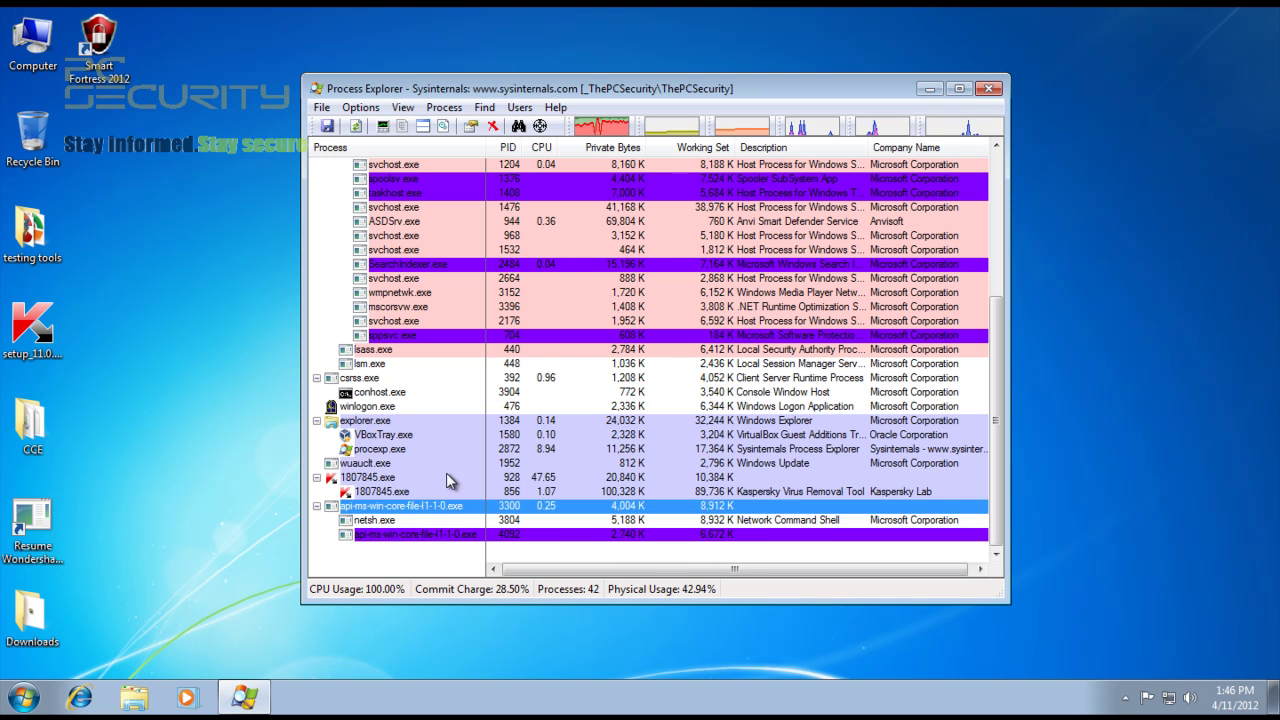
{"action": "left_click", "coordinate": [455, 478]}
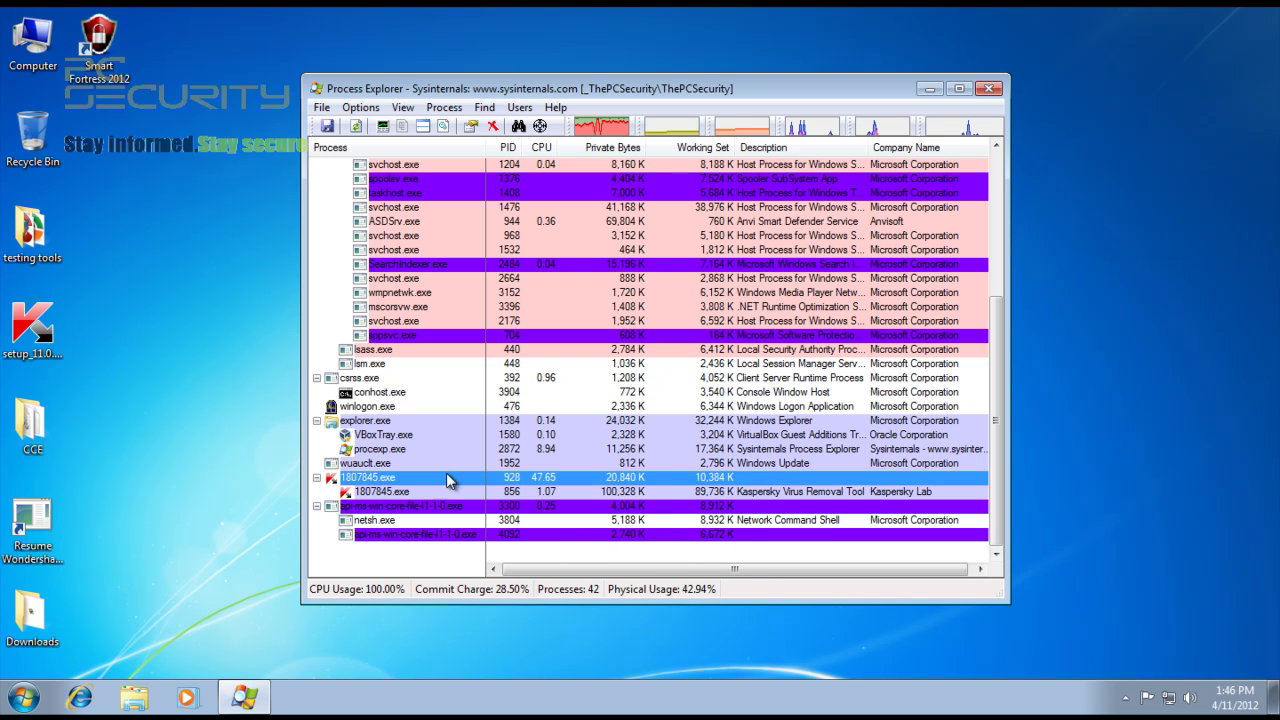
Step: Check VBoxTray.exe, wuauclt.exe, api-ms-win-core-file (PID 3300) and 1807845.exe (PID 928), then close Process Explorer
{"action": "left_click", "coordinate": [372, 434]}
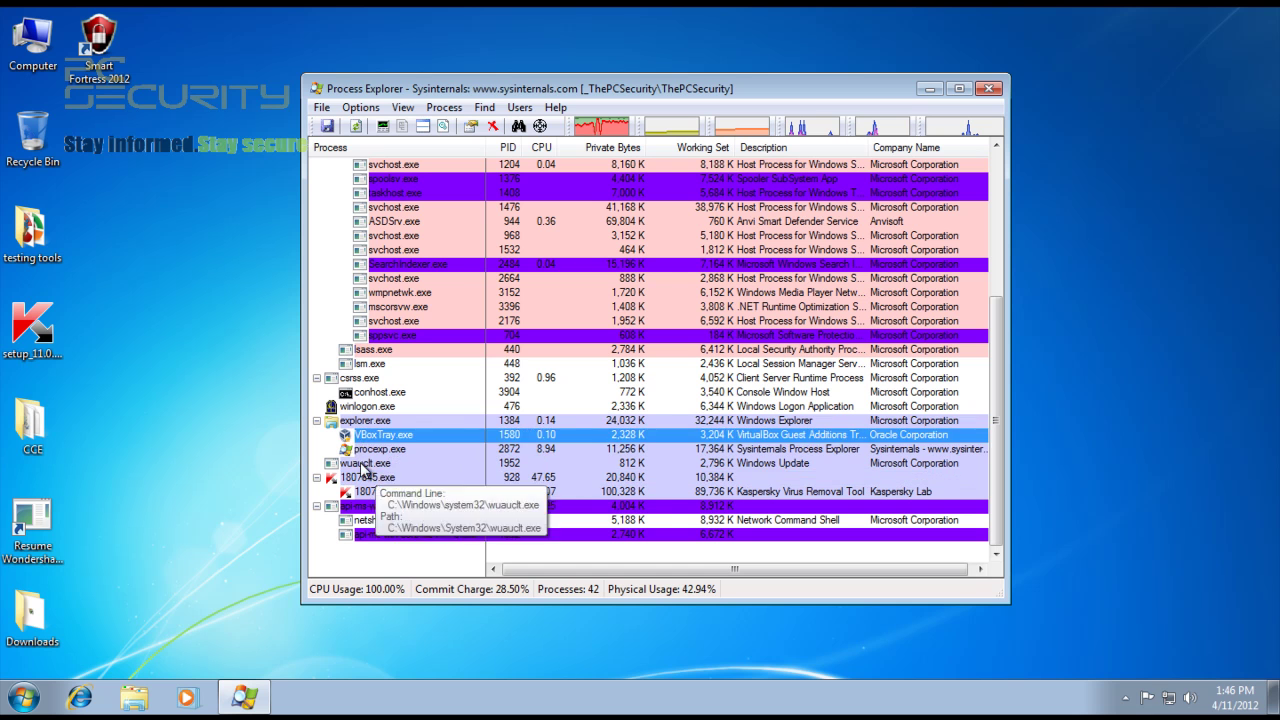
{"action": "left_click", "coordinate": [372, 463]}
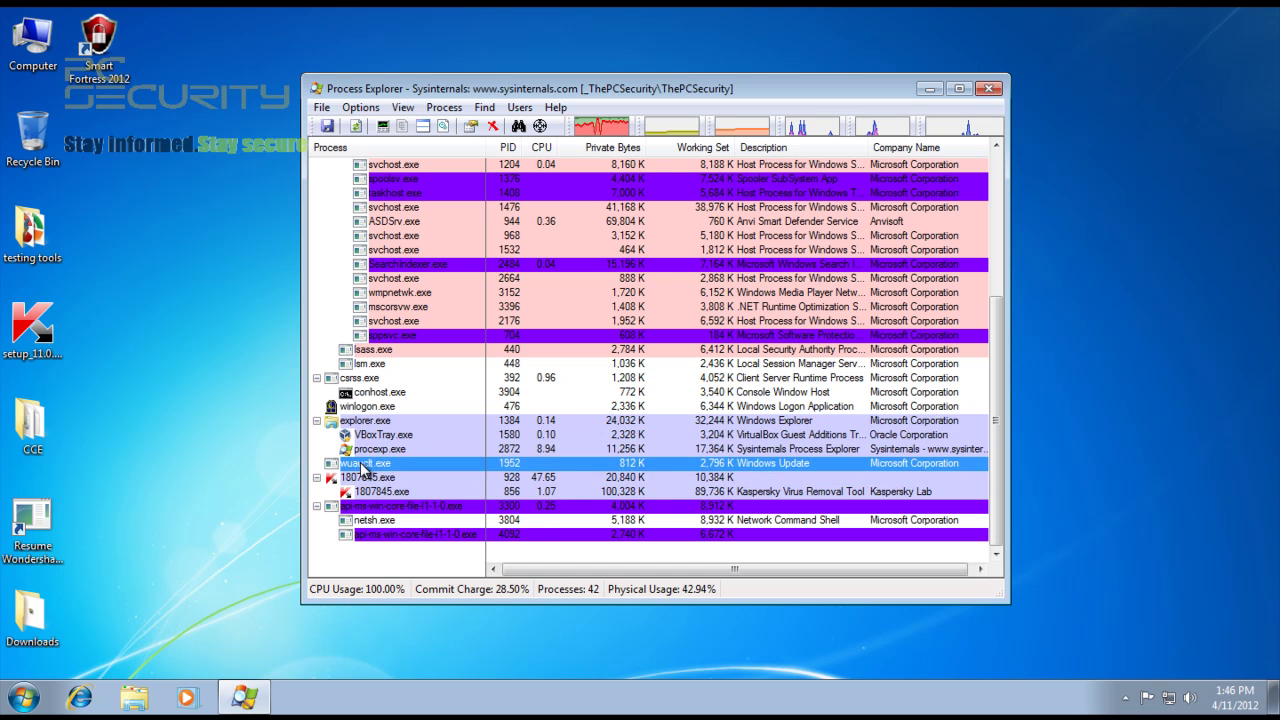
{"action": "left_click", "coordinate": [470, 520]}
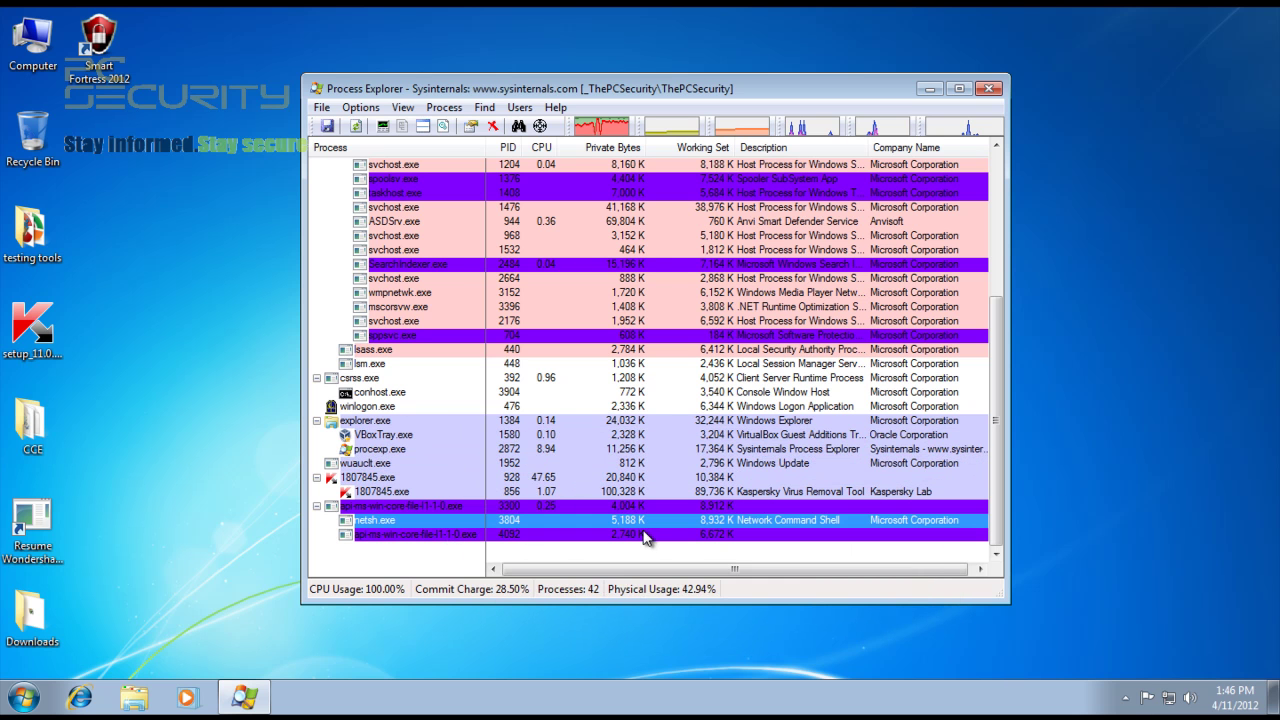
{"action": "left_click", "coordinate": [540, 507]}
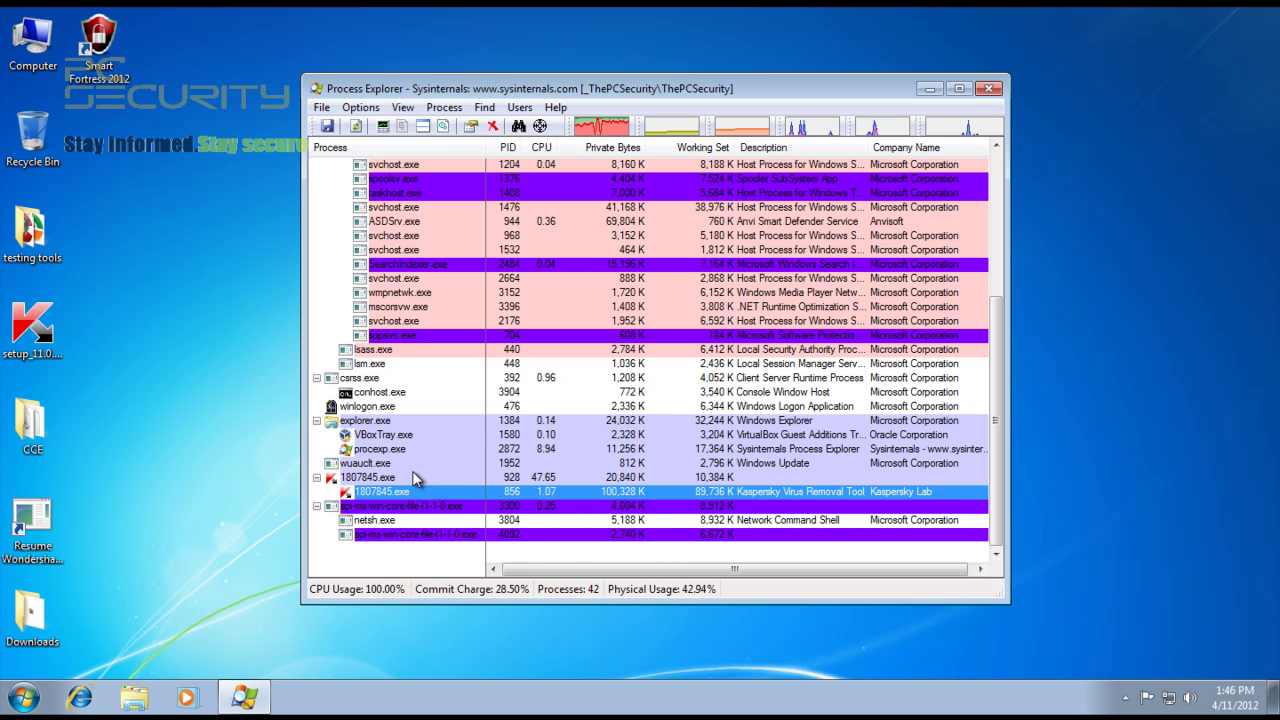
{"action": "left_click", "coordinate": [415, 479]}
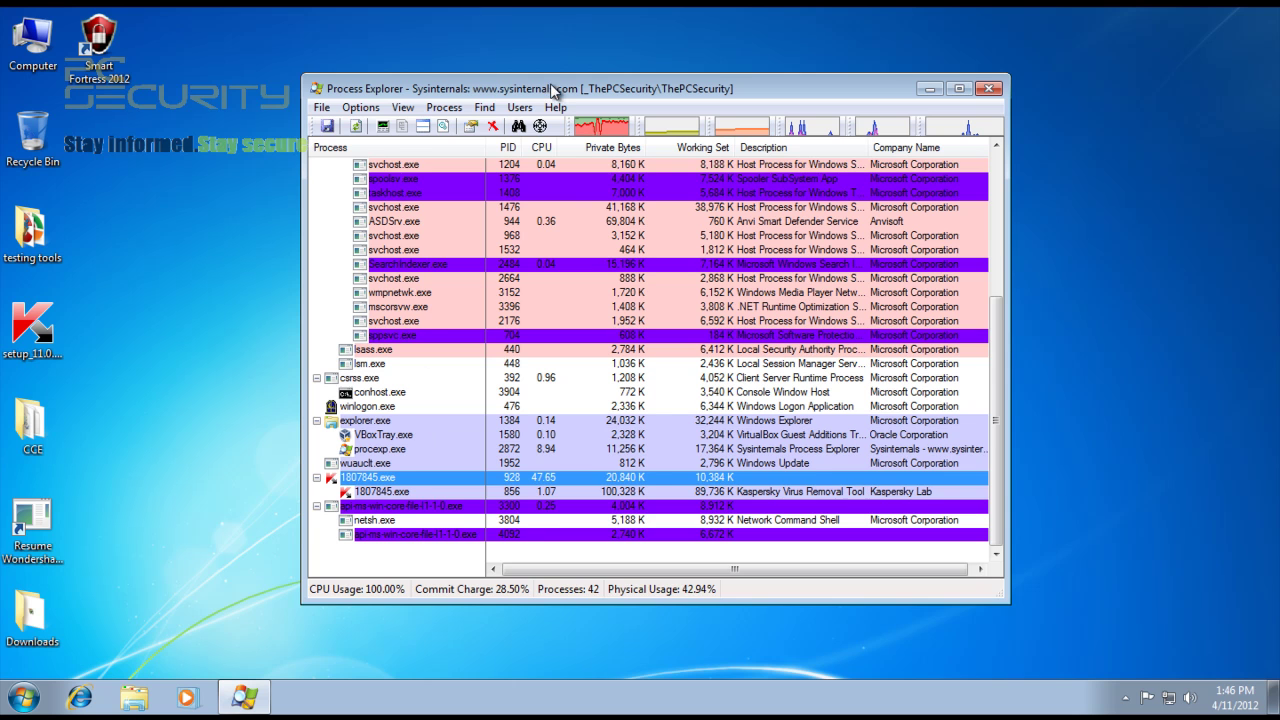
{"action": "mouse_move", "coordinate": [560, 89]}
{"action": "left_mouse_down"}
{"action": "mouse_move", "coordinate": [590, 95]}
{"action": "mouse_move", "coordinate": [568, 101]}
{"action": "mouse_move", "coordinate": [564, 83]}
{"action": "left_mouse_up"}
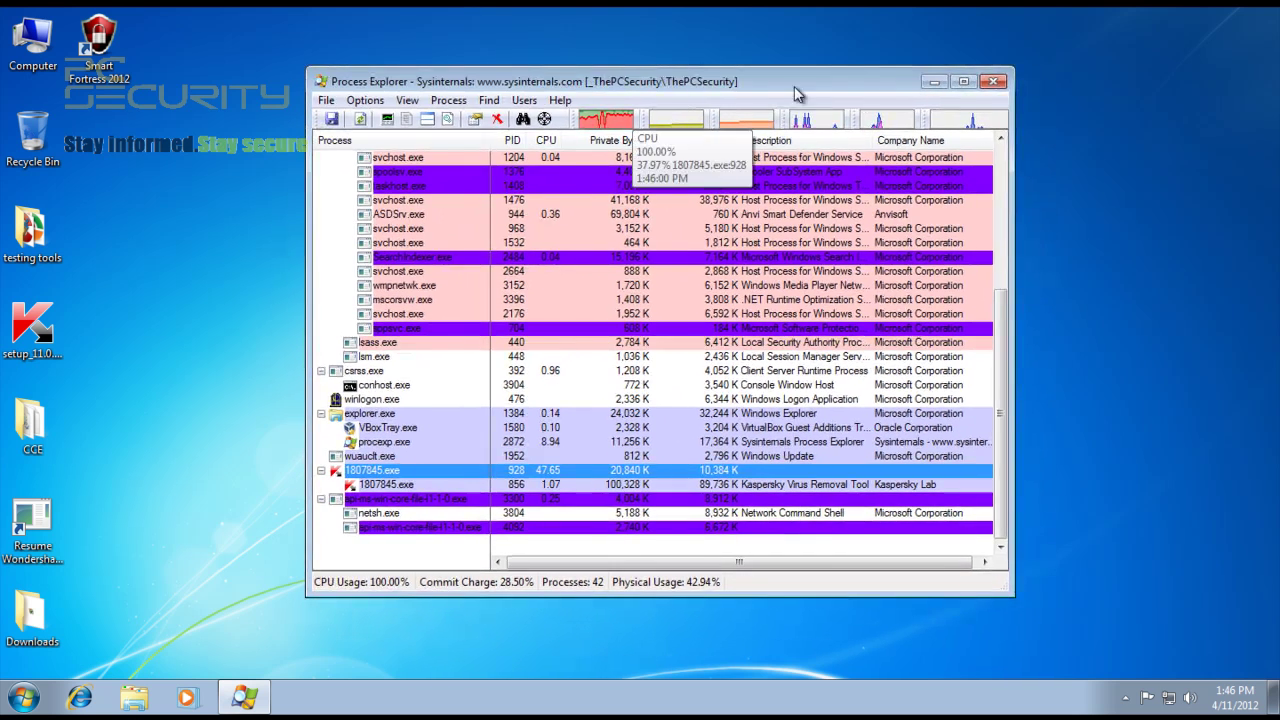
{"action": "left_click", "coordinate": [992, 81]}
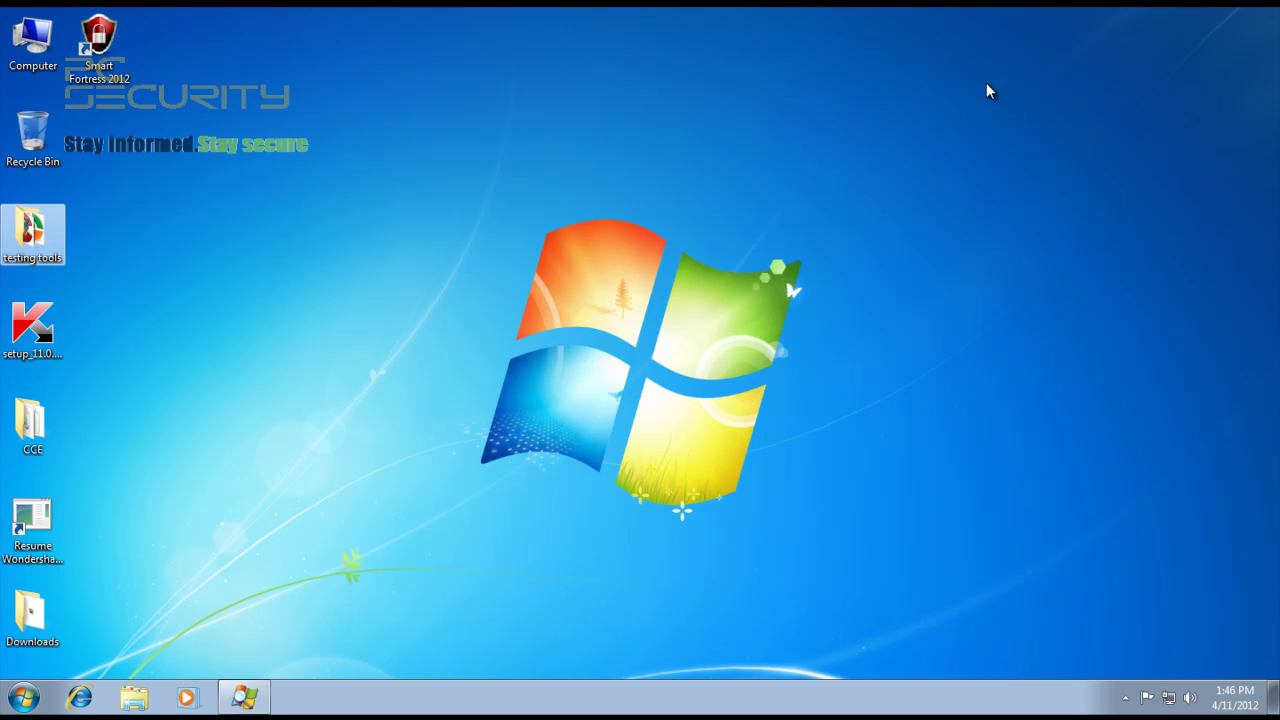
{"action": "right_click", "coordinate": [386, 256]}
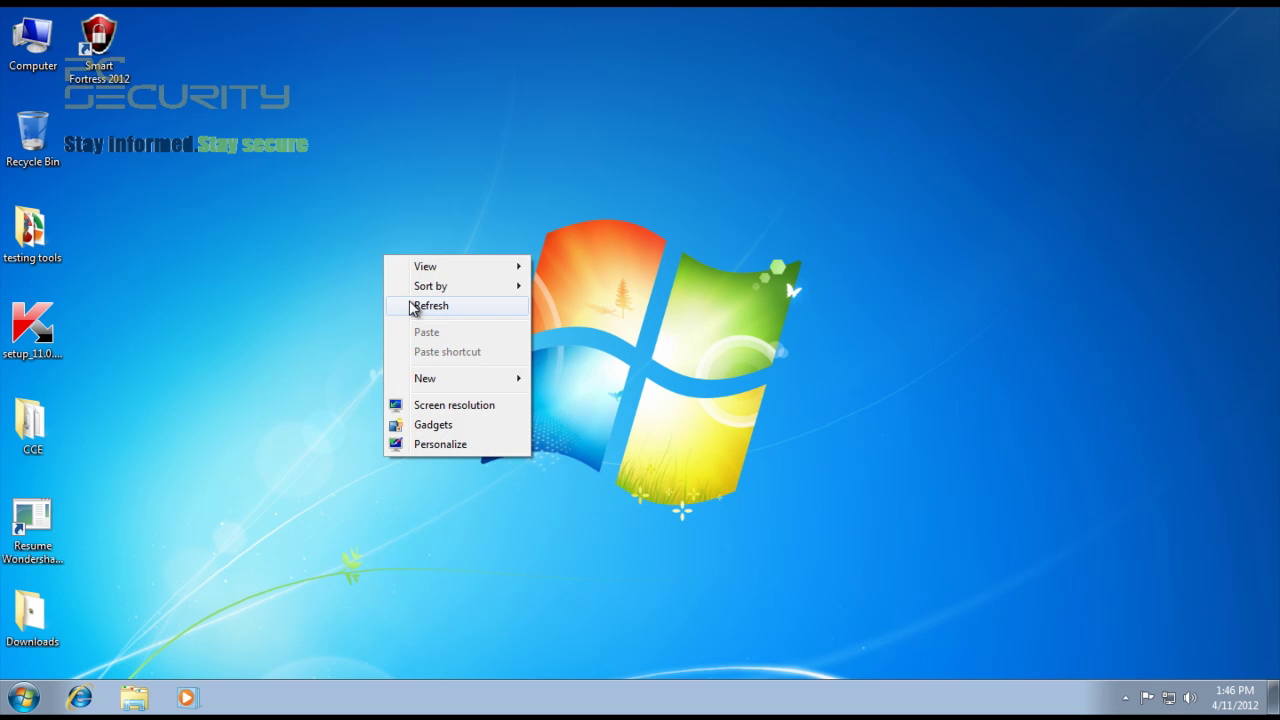
{"action": "left_click", "coordinate": [420, 306]}
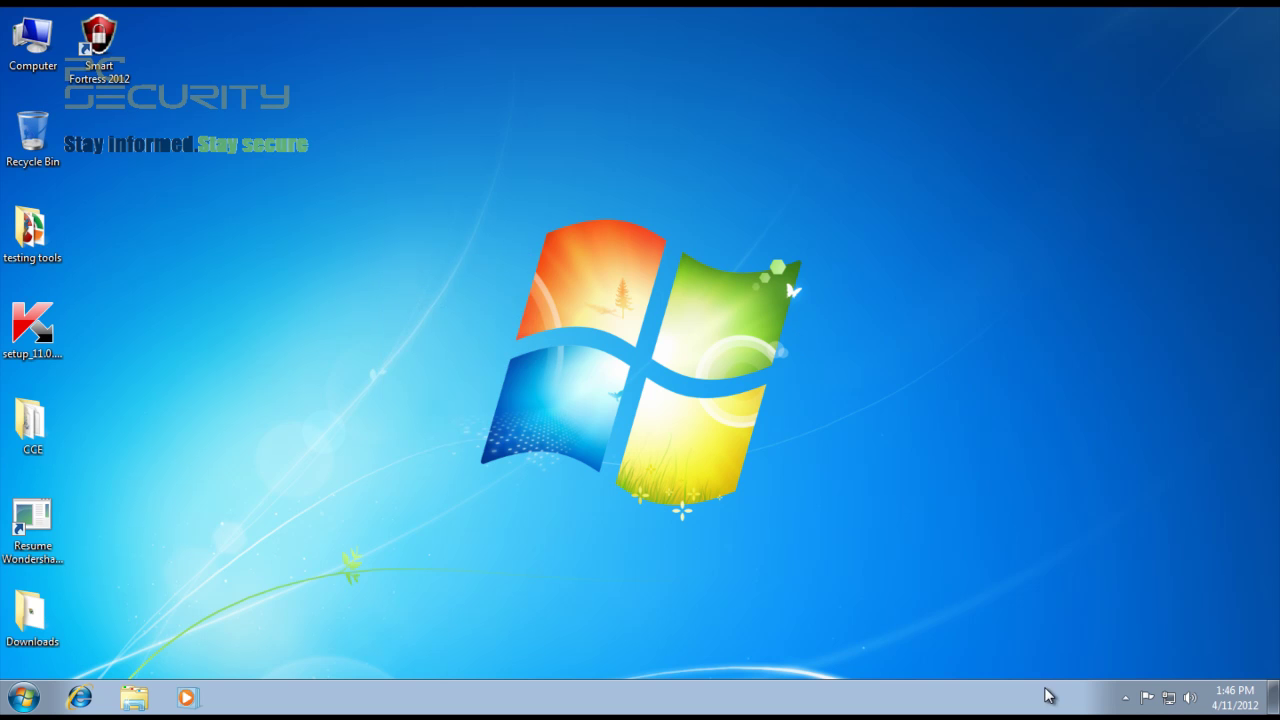
{"action": "left_click", "coordinate": [1113, 695]}
{"action": "left_click", "coordinate": [1002, 515]}
{"action": "double_click", "coordinate": [32, 230]}
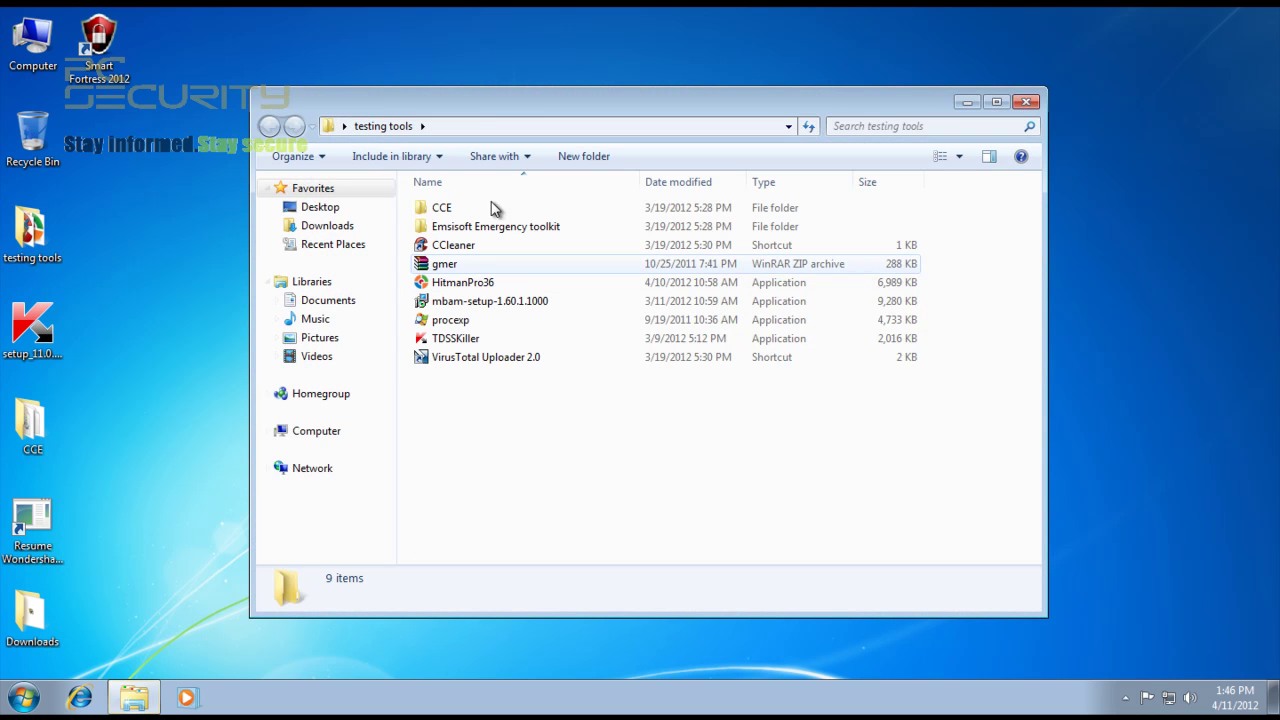
{"action": "left_click", "coordinate": [1026, 103]}
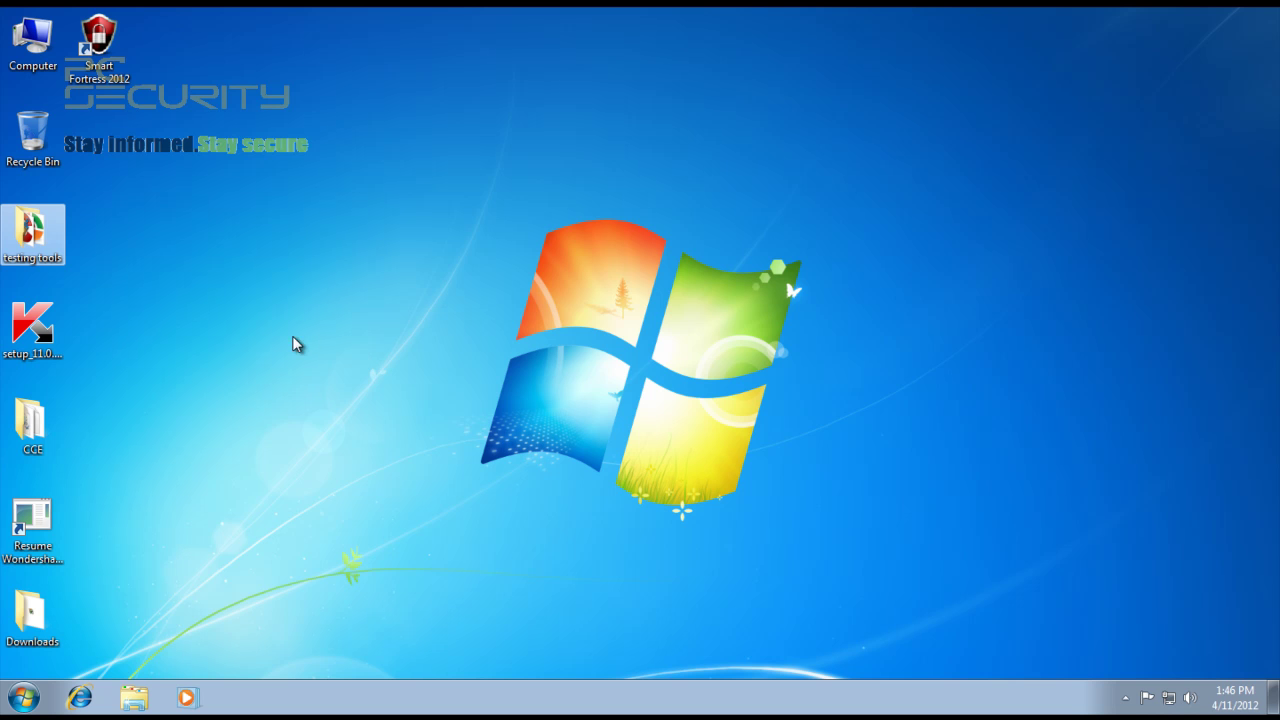
{"action": "left_click", "coordinate": [33, 328]}
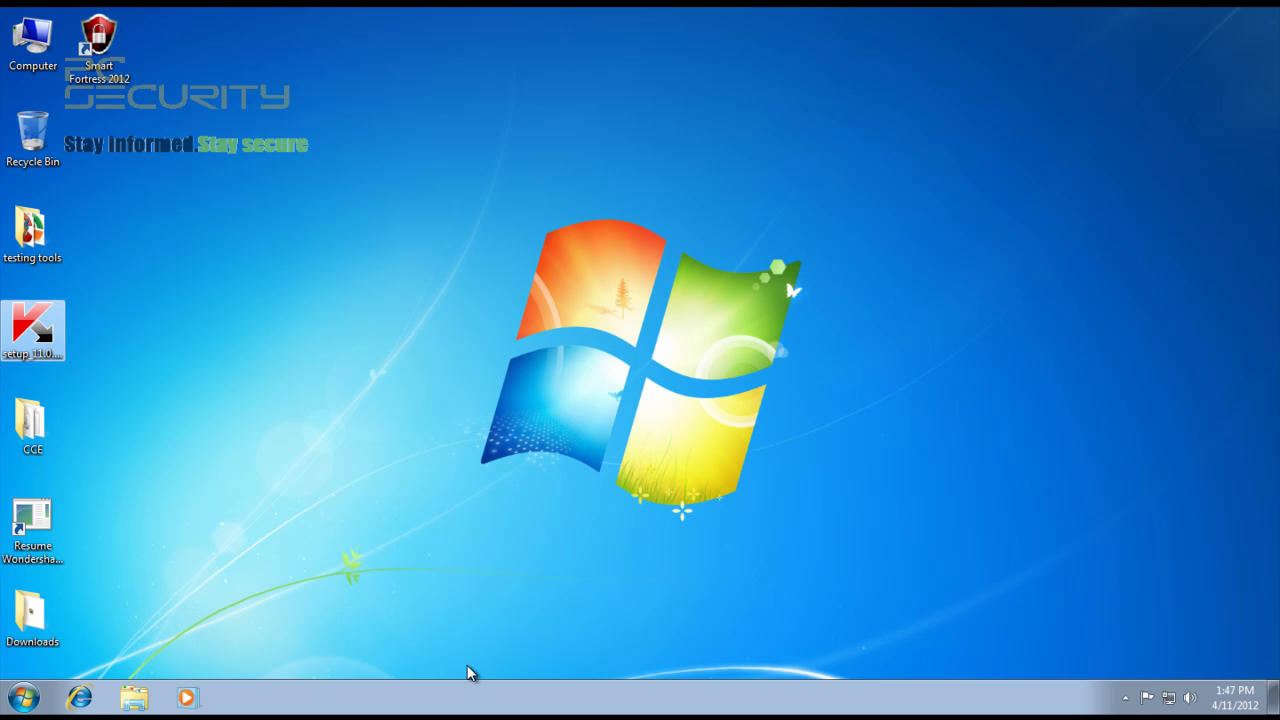
{"action": "left_click", "coordinate": [1125, 699]}
{"action": "left_click", "coordinate": [1125, 699]}
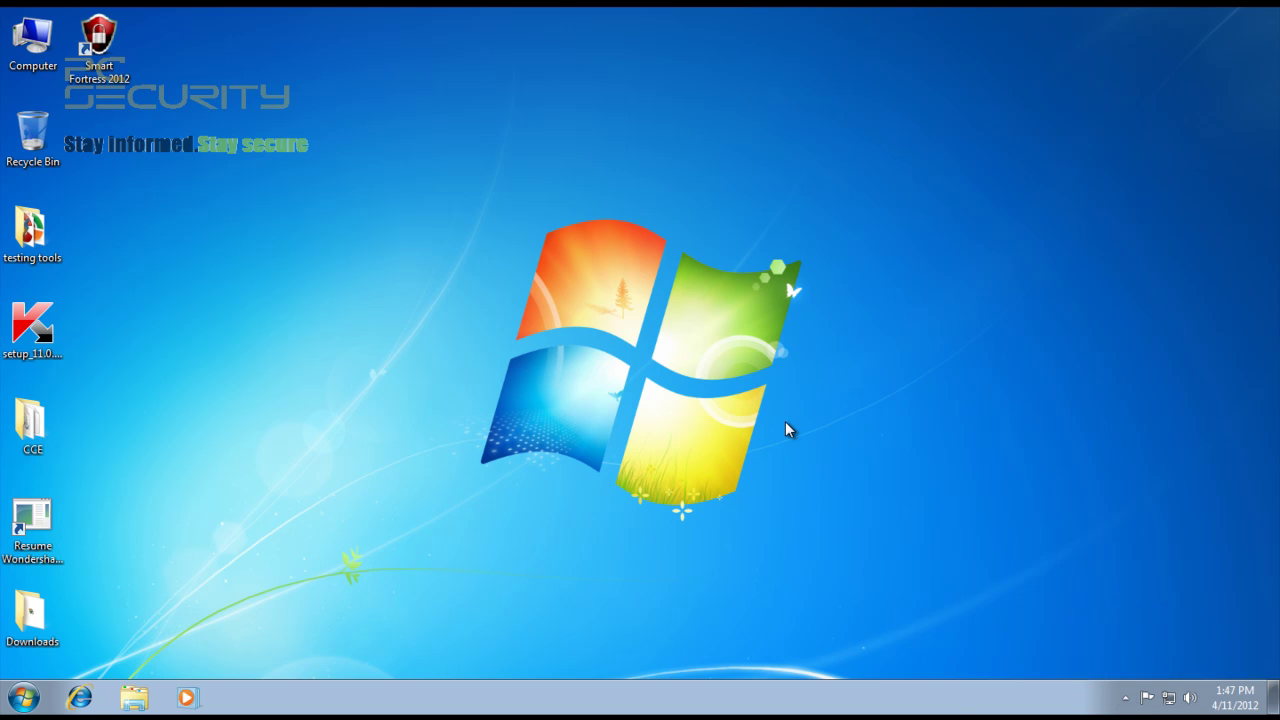
{"action": "left_click_drag", "start_coordinate": [781, 420], "coordinate": [537, 259]}
{"action": "left_click_drag", "start_coordinate": [448, 213], "coordinate": [600, 366]}
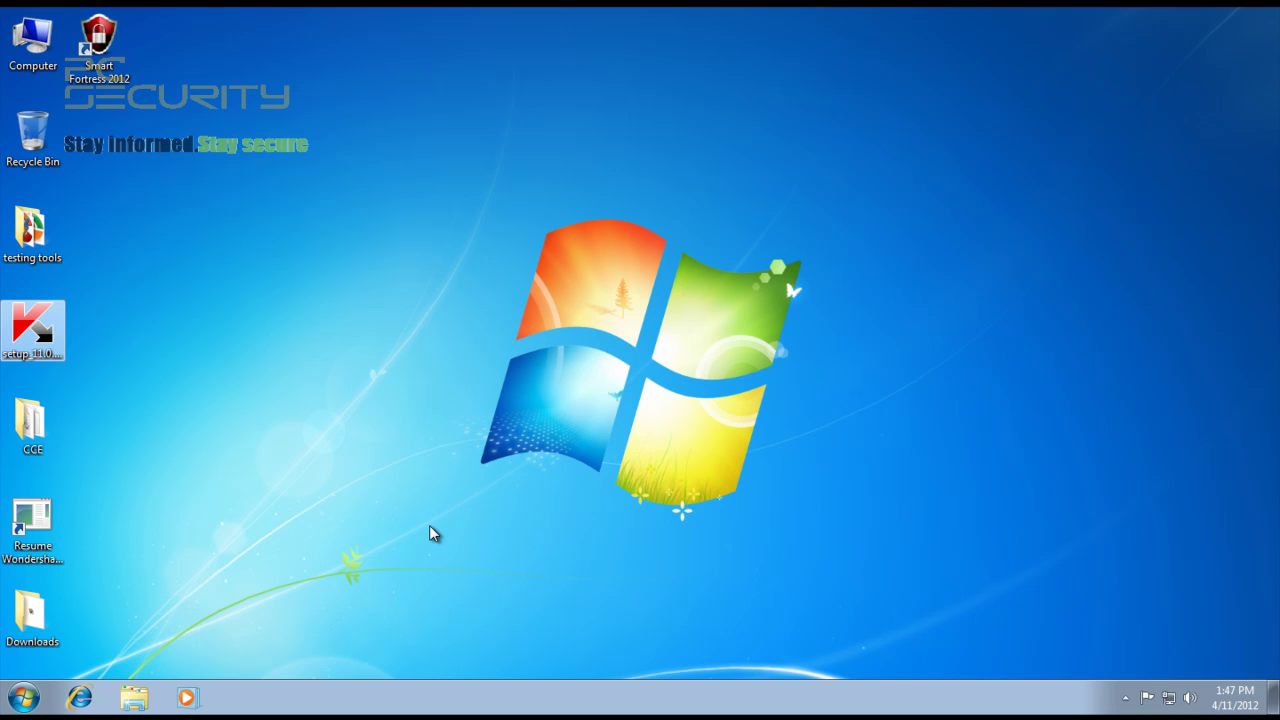
{"action": "left_click_drag", "start_coordinate": [458, 518], "coordinate": [826, 210]}
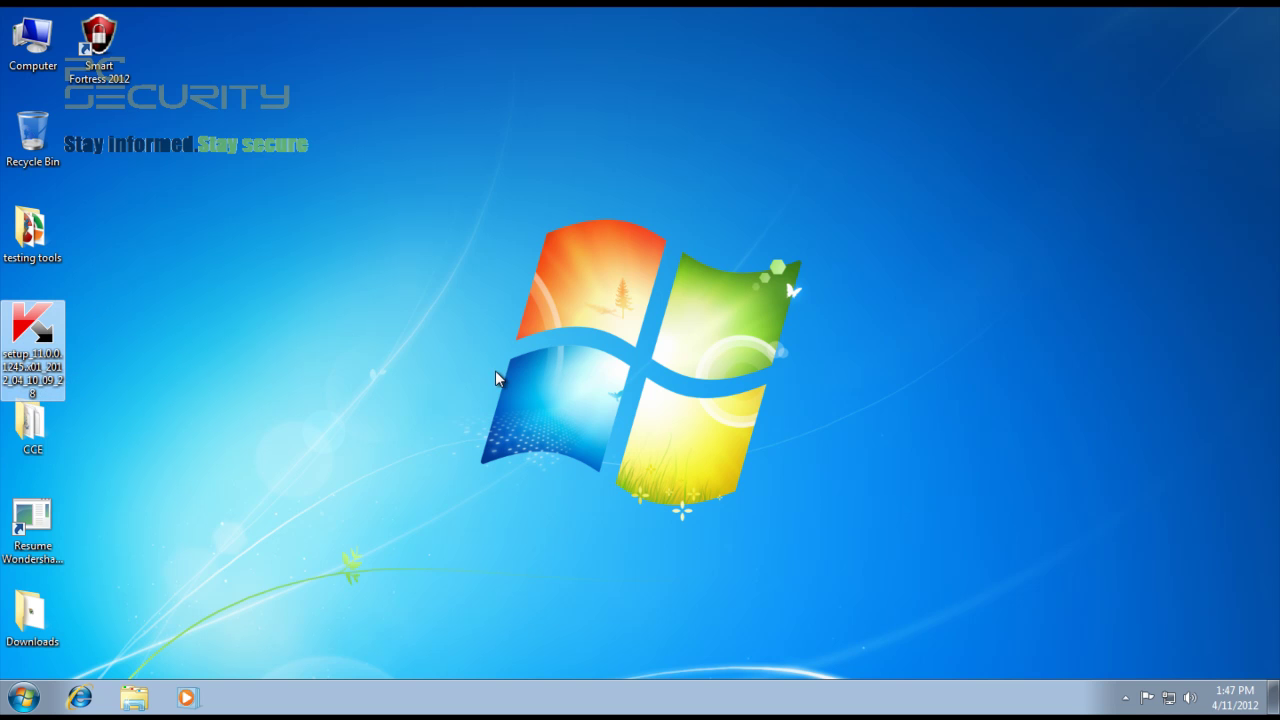
{"action": "left_click_drag", "start_coordinate": [821, 262], "coordinate": [762, 268]}
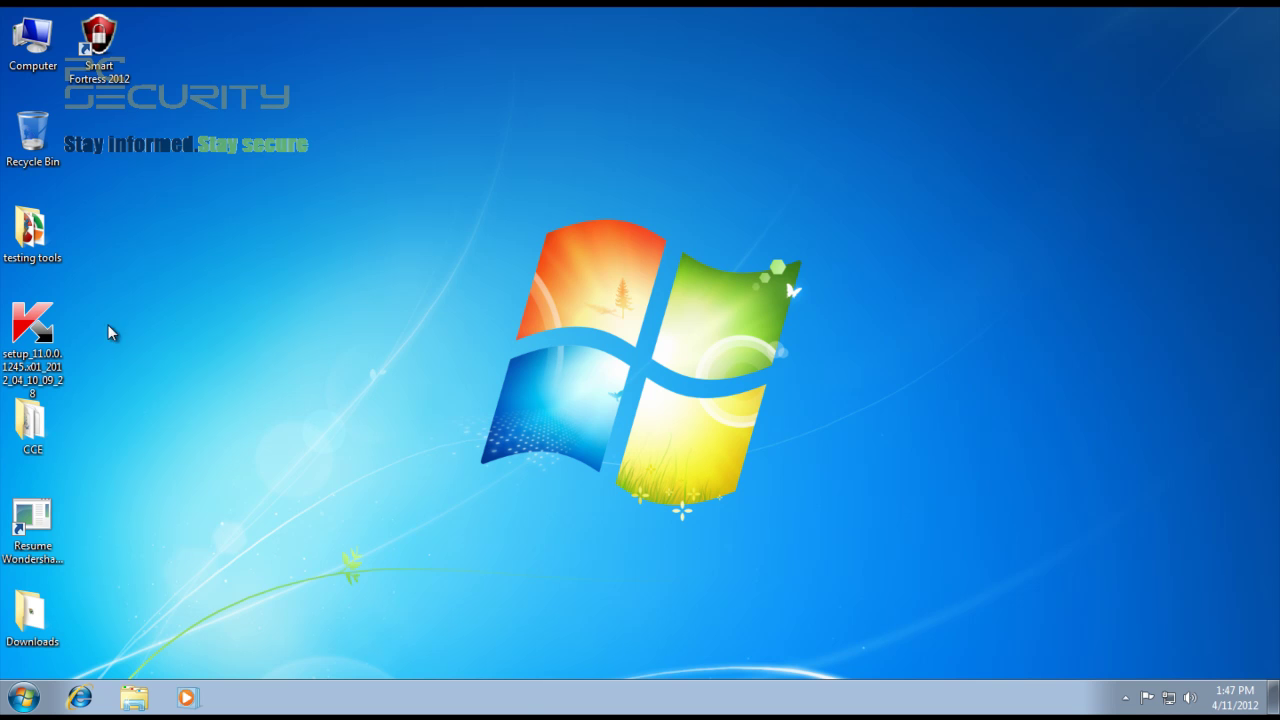
{"action": "left_click", "coordinate": [34, 331]}
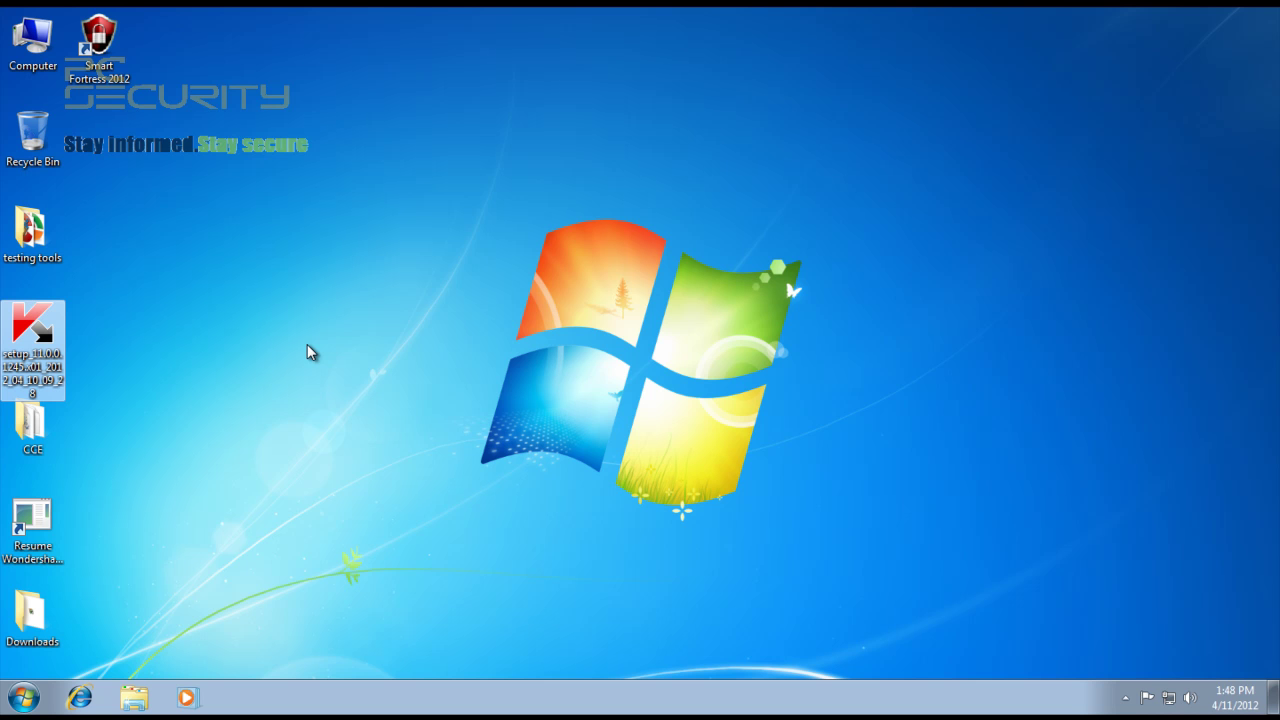
{"action": "left_click", "coordinate": [279, 350]}
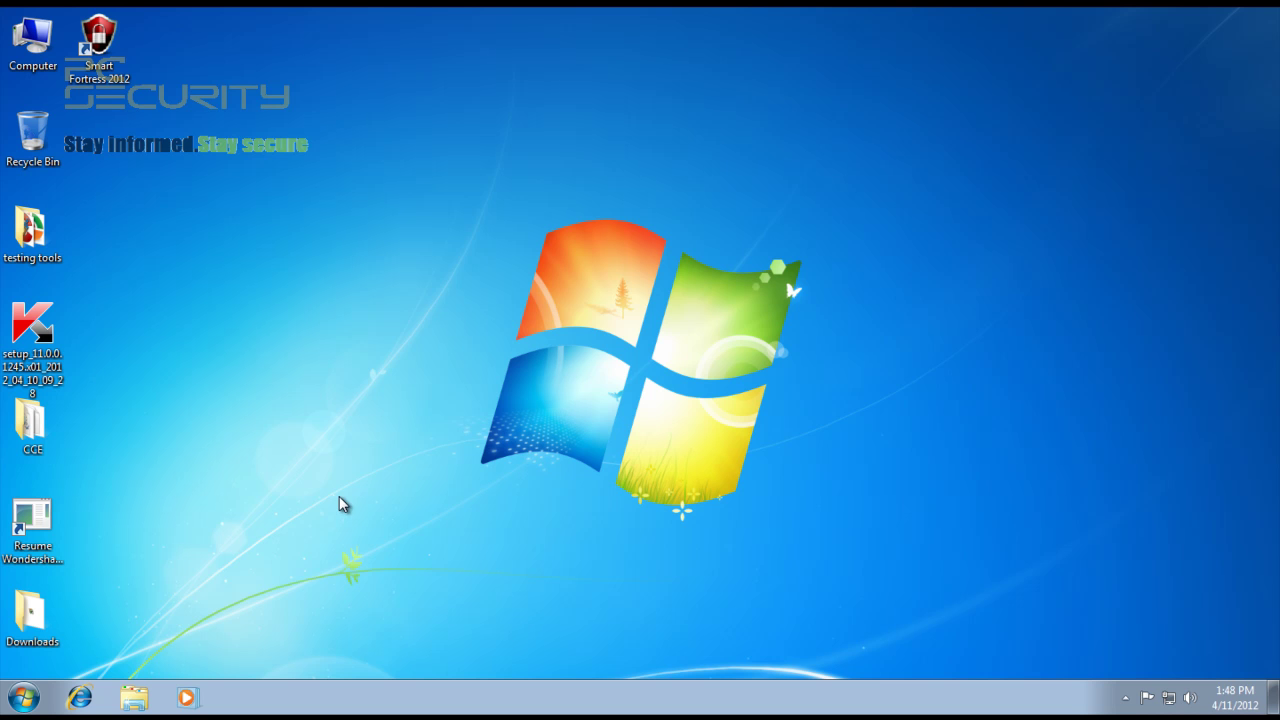
{"action": "left_click", "coordinate": [48, 312]}
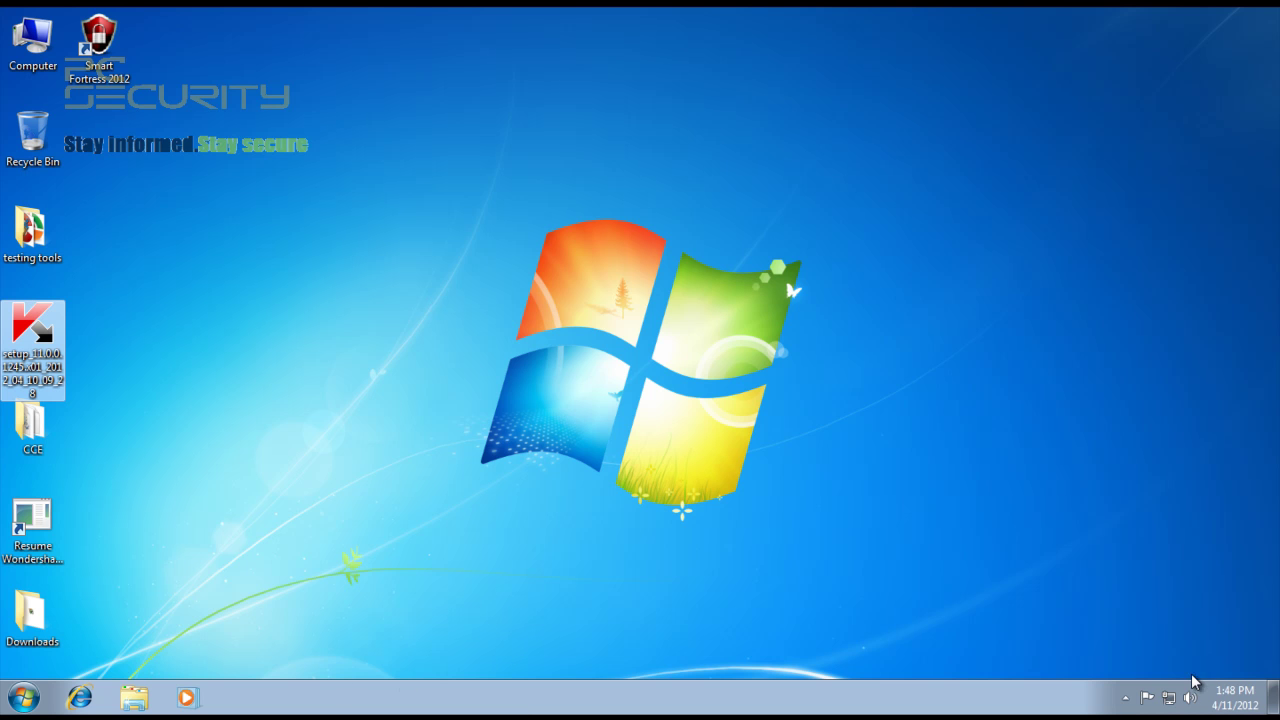
{"action": "left_click", "coordinate": [1127, 695]}
{"action": "left_click", "coordinate": [867, 618]}
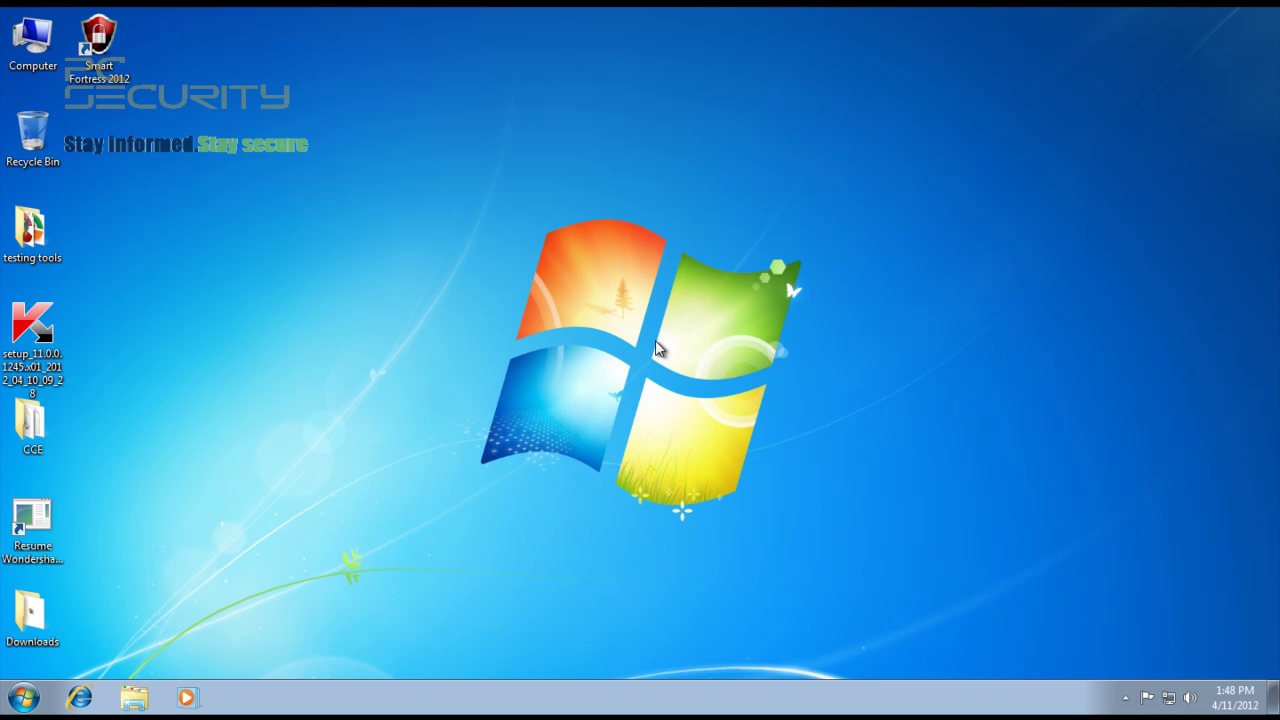
{"action": "left_click_drag", "start_coordinate": [823, 236], "coordinate": [802, 506]}
{"action": "left_click", "coordinate": [32, 335]}
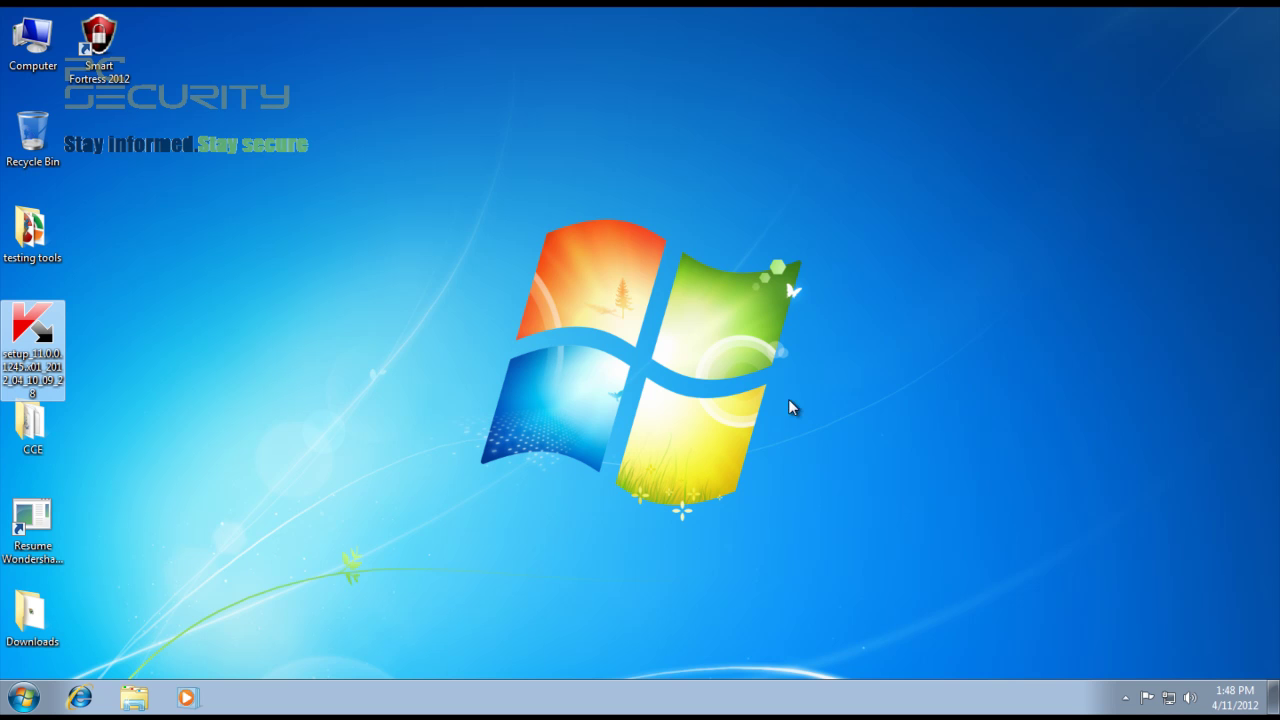